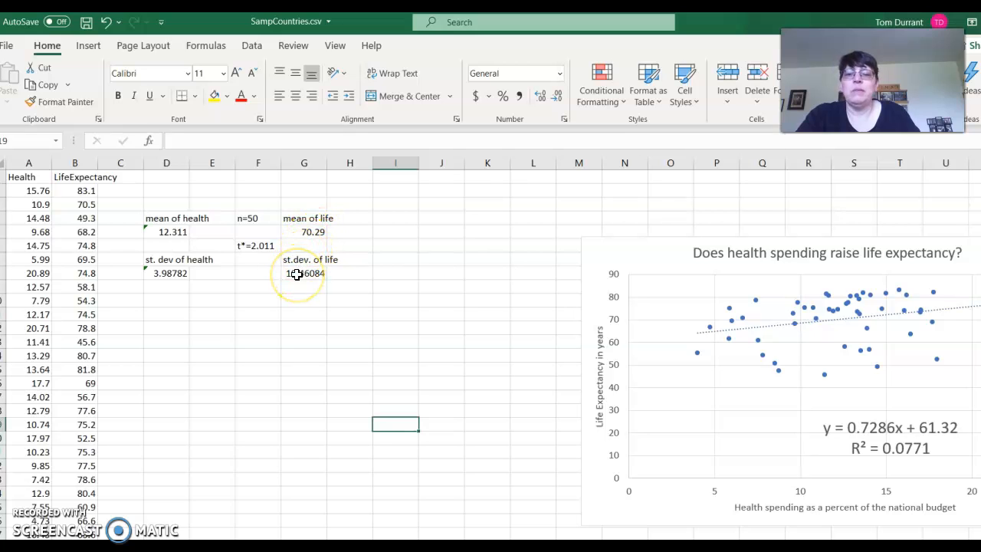
Label the health statistics X in cell D2 and the life expectancy statistics Y in cell G2
{"action": "left_click", "coordinate": [169, 191]}
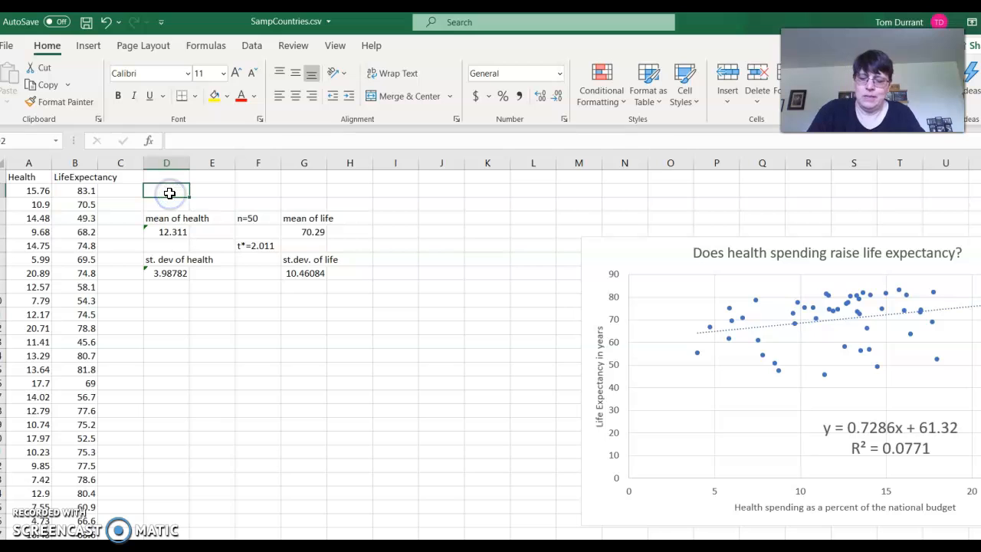
{"action": "key", "text": "ctrl+c"}
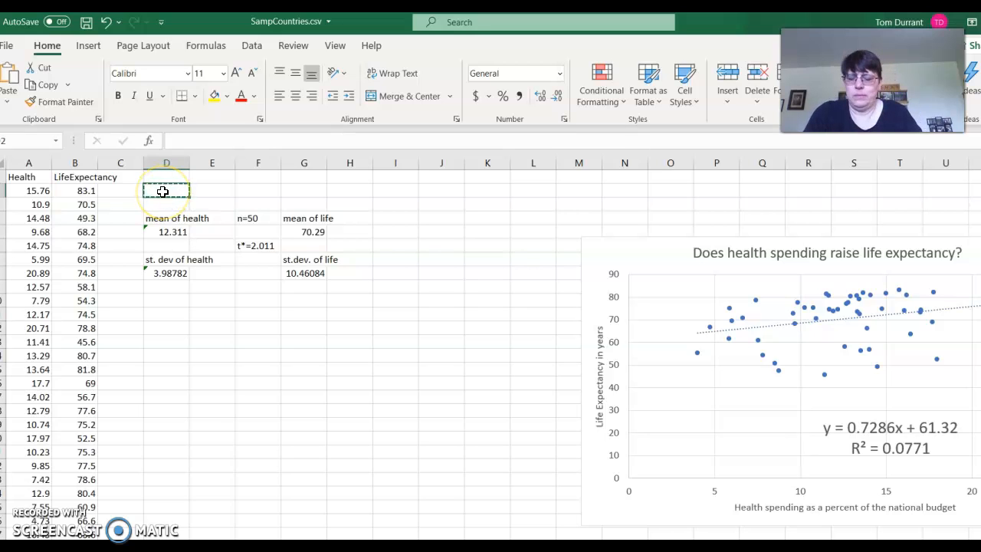
{"action": "type", "text": "X"}
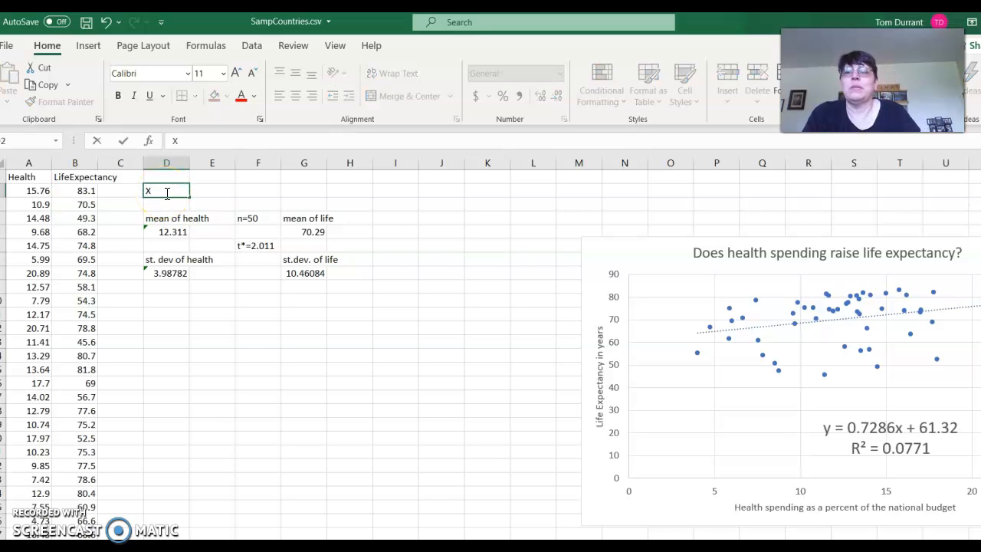
{"action": "left_click", "coordinate": [307, 190]}
{"action": "type", "text": "Y"}
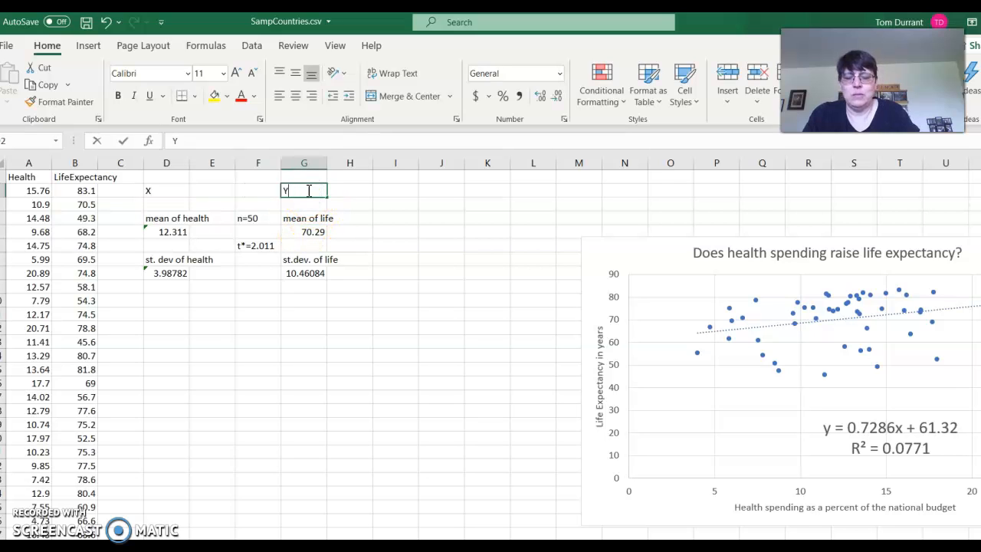
Move the scatter chart up near row 3, clear of columns I and J, and enter the header yhat in I1
{"action": "left_click_drag", "start_coordinate": [627, 375], "coordinate": [436, 332]}
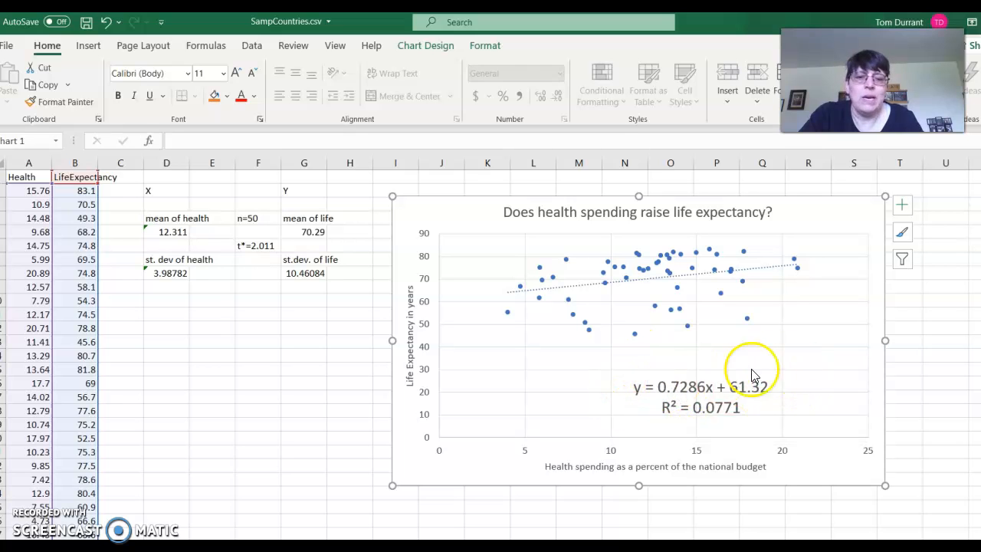
{"action": "left_click_drag", "start_coordinate": [465, 197], "coordinate": [616, 198]}
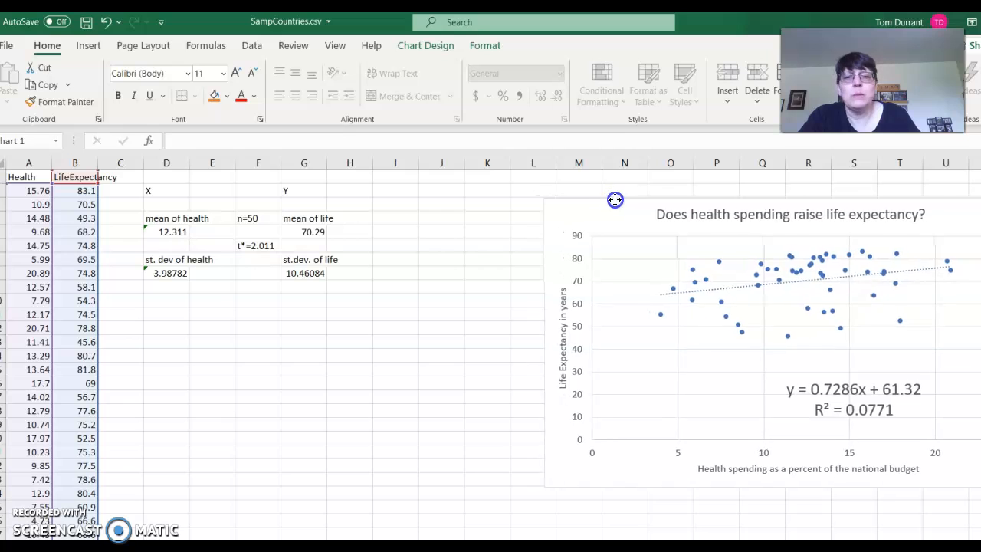
{"action": "left_click", "coordinate": [392, 179]}
{"action": "type", "text": "yhat"}
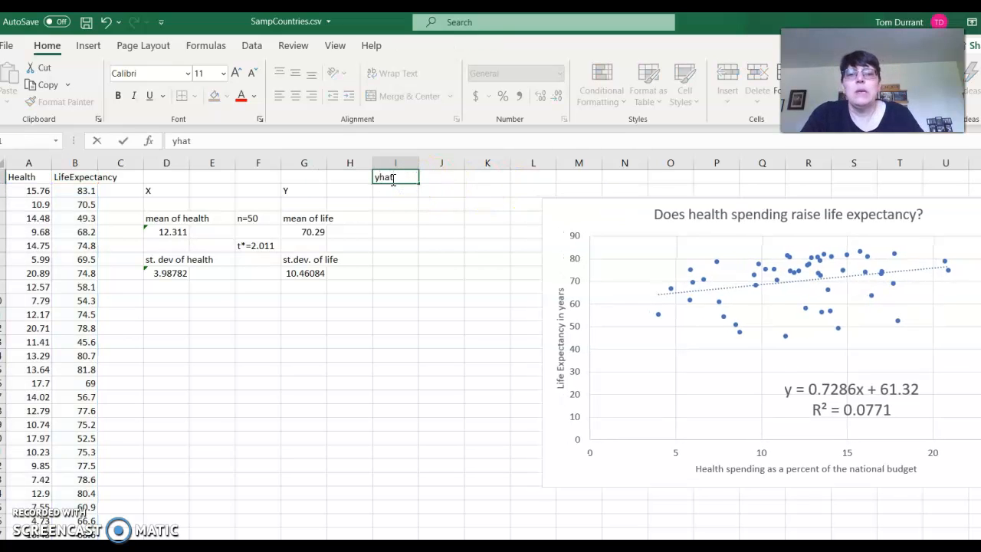
Calculate the first predicted life expectancy in I2 with the formula =0.7286*A2+61.32
{"action": "left_click", "coordinate": [393, 189]}
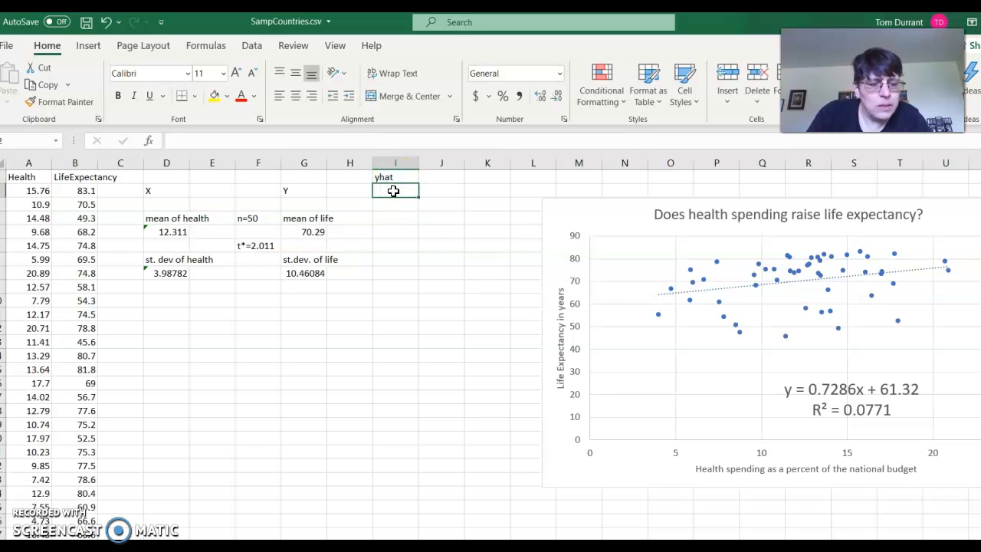
{"action": "type", "text": "=0.7286*"}
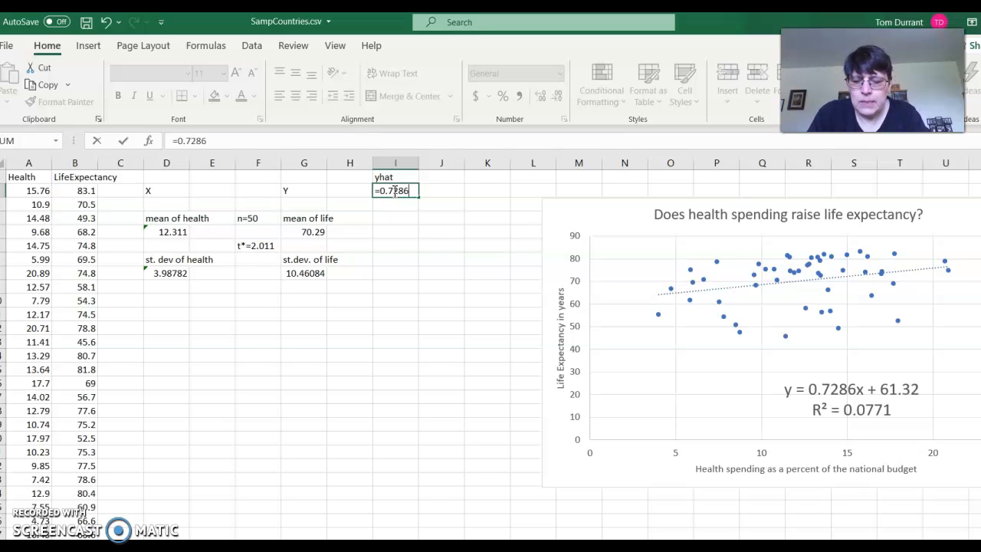
{"action": "left_click", "coordinate": [36, 190]}
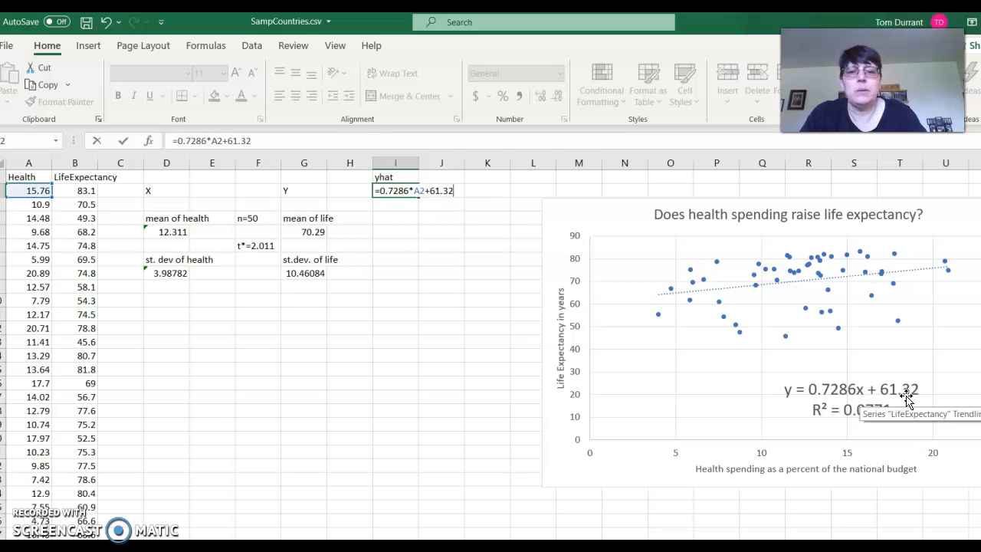
{"action": "type", "text": "+61.32"}
{"action": "key", "text": "Return"}
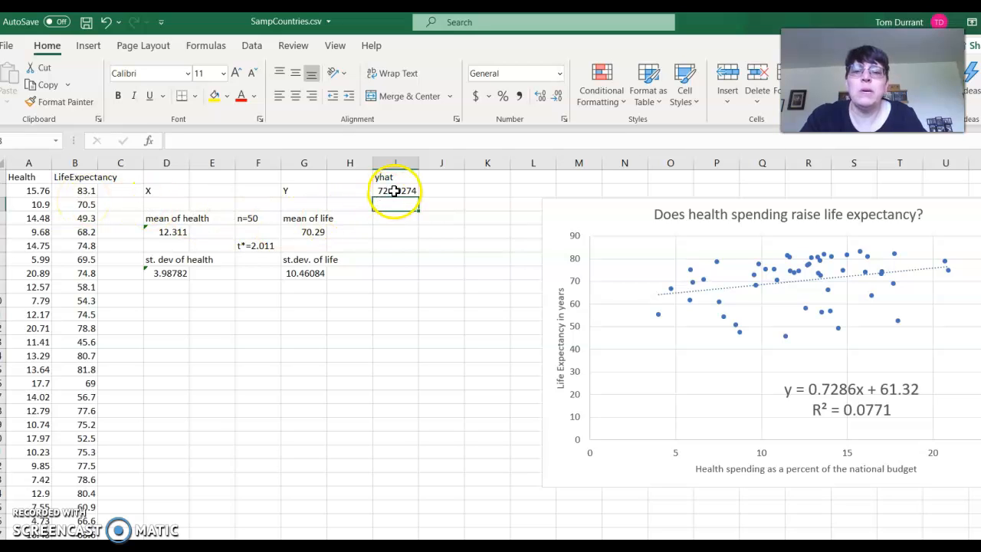
Add the header (y-yhat)^2 in J1 and calculate the first squared error in J2 with =(B2-I2)^2
{"action": "left_click", "coordinate": [446, 177]}
{"action": "type", "text": "(y-yhat)^2"}
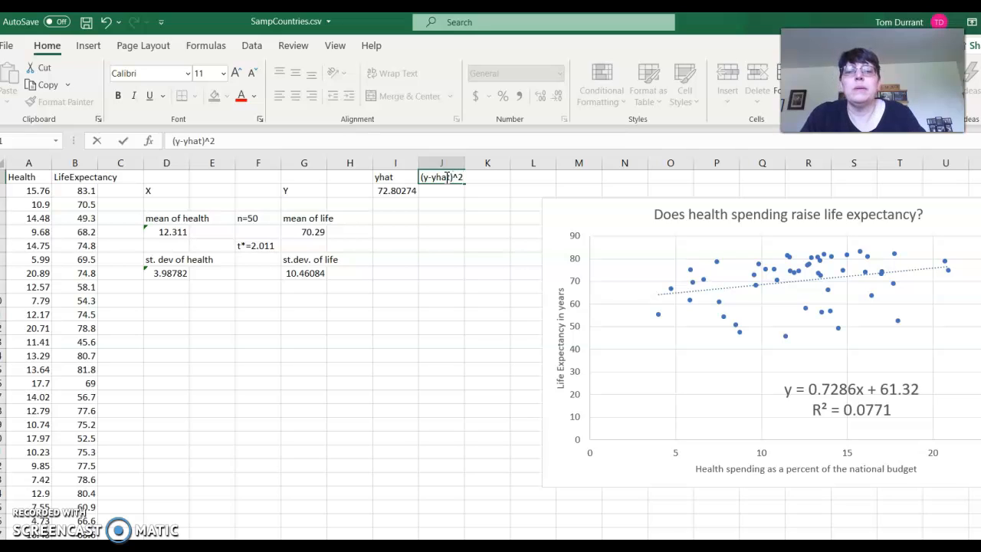
{"action": "left_click", "coordinate": [444, 191]}
{"action": "type", "text": "0("}
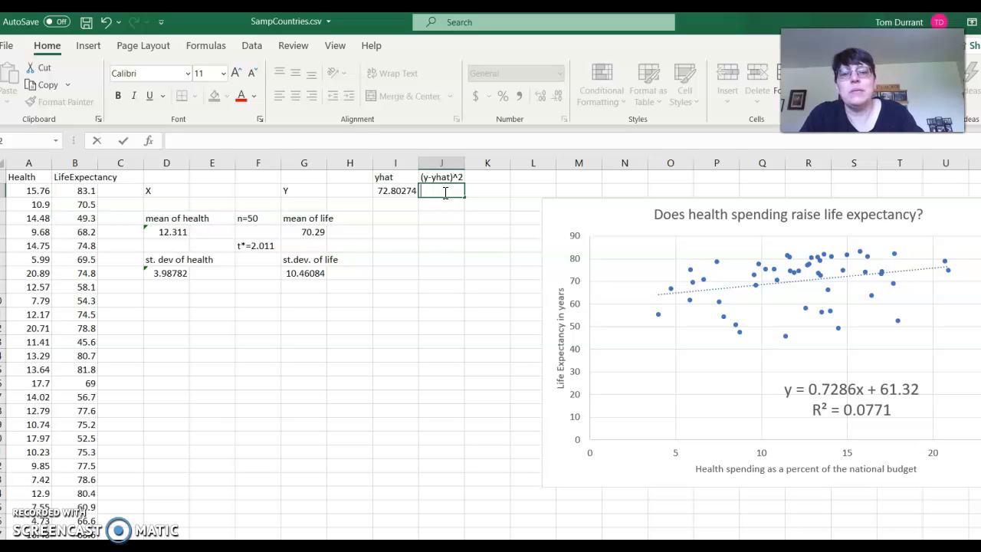
{"action": "type", "text": "=("}
{"action": "left_click", "coordinate": [77, 192]}
{"action": "type", "text": "-"}
{"action": "left_click", "coordinate": [392, 192]}
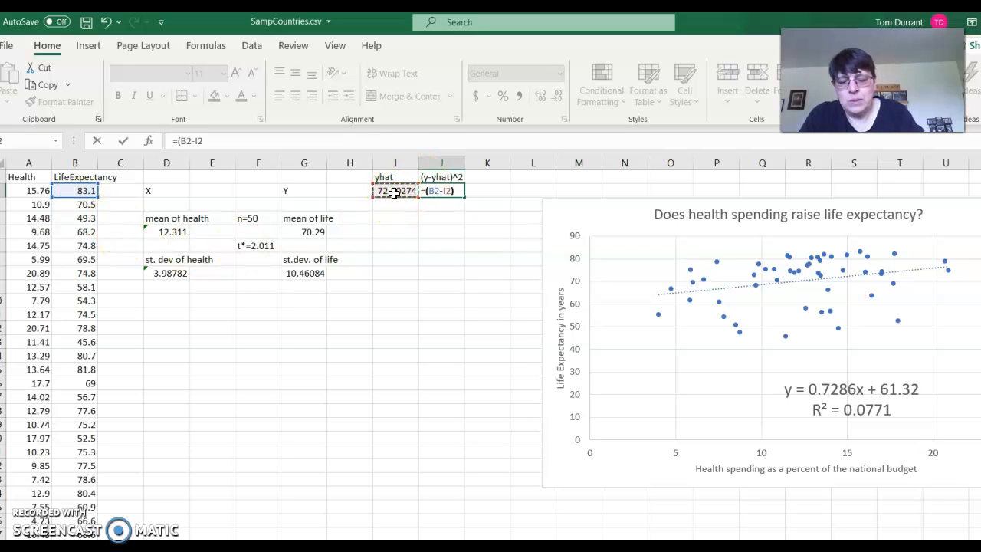
{"action": "key", "text": "Return"}
Fill the yhat and squared-error formulas from I2:J2 down to row 51 and clear the stray value in A52
{"action": "left_click_drag", "start_coordinate": [396, 194], "coordinate": [489, 471]}
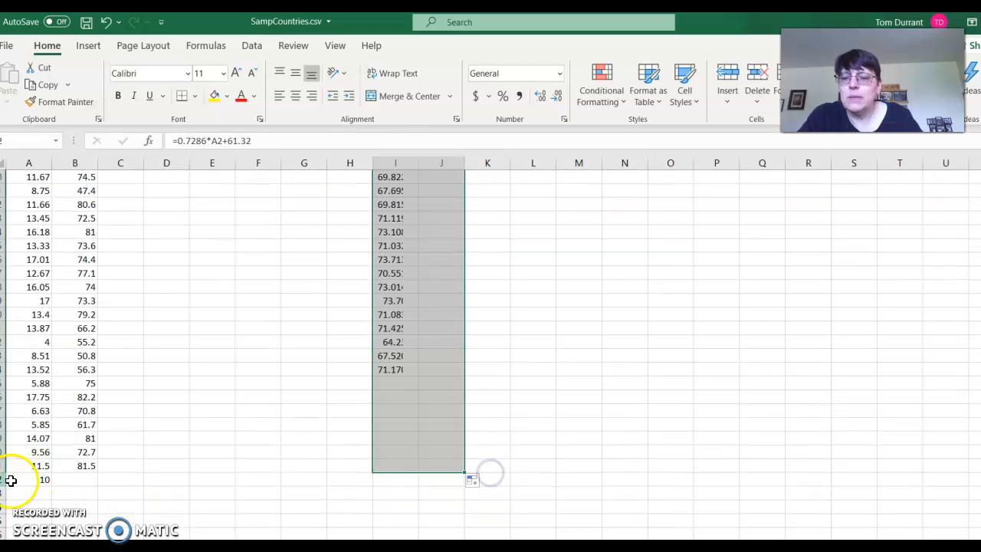
{"action": "left_click", "coordinate": [33, 480]}
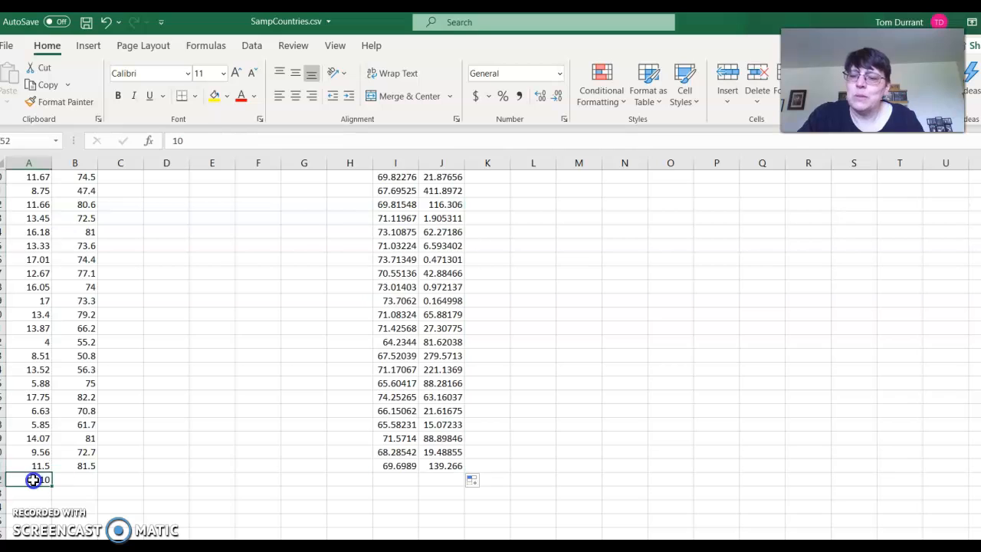
{"action": "key", "text": "BackSpace"}
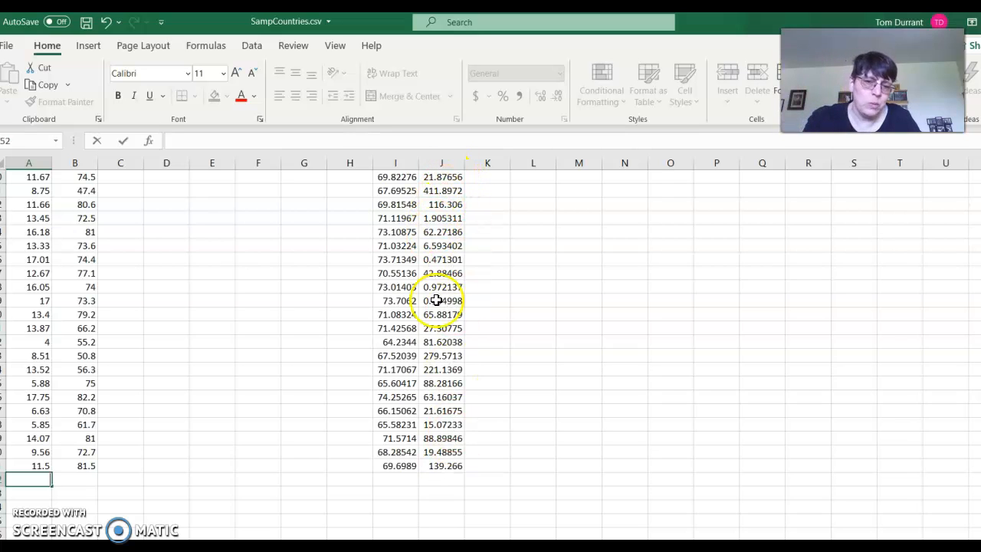
Total the squared errors in J52 with =SUM(J2:J51)
{"action": "left_click", "coordinate": [445, 481]}
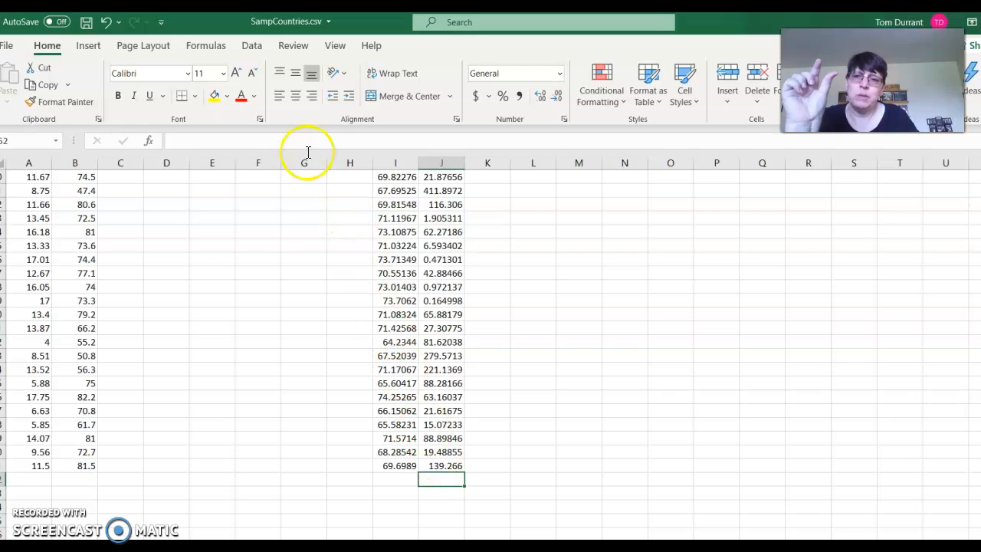
{"action": "left_click", "coordinate": [217, 45]}
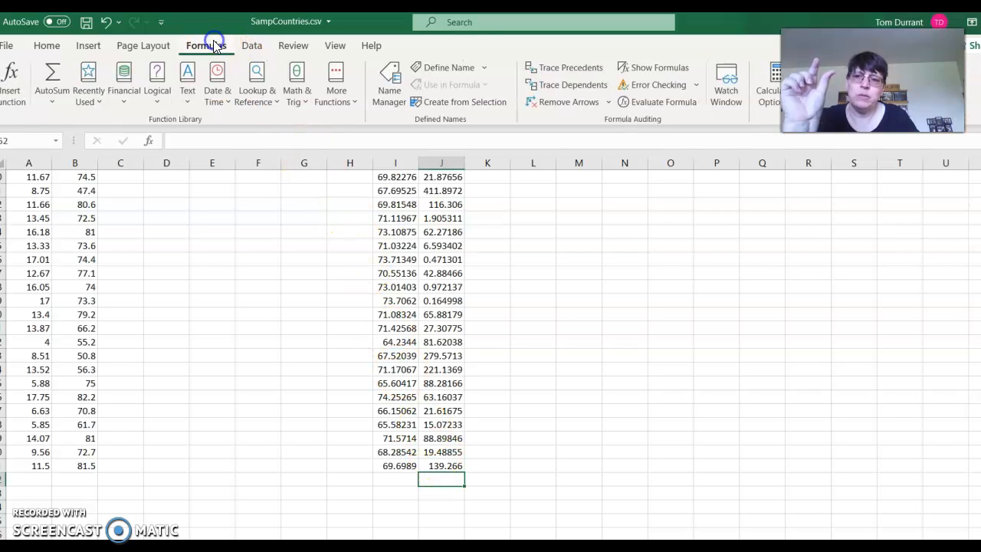
{"action": "left_click", "coordinate": [46, 73]}
{"action": "key", "text": "Return"}
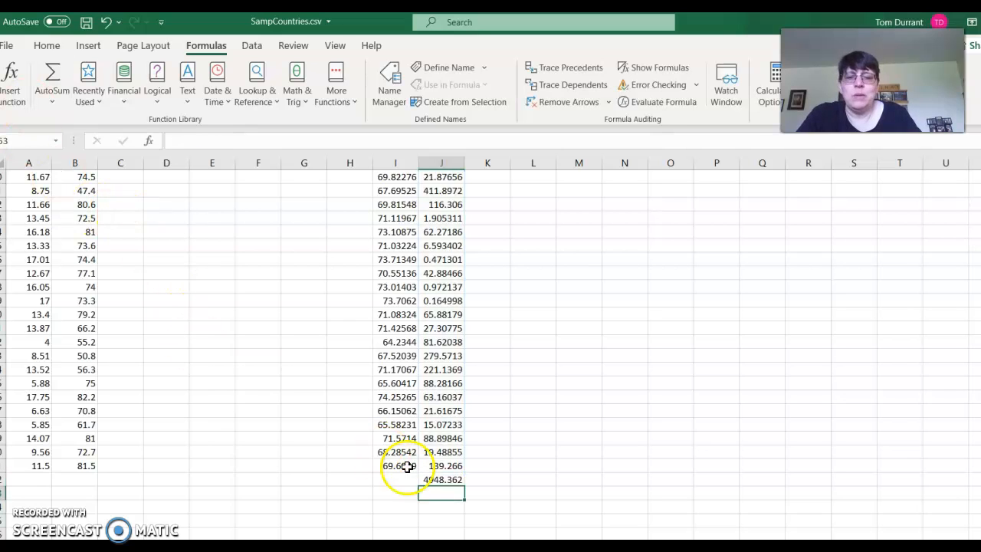
Set the font color of the squared-error total in J52 to red
{"action": "left_click", "coordinate": [430, 479]}
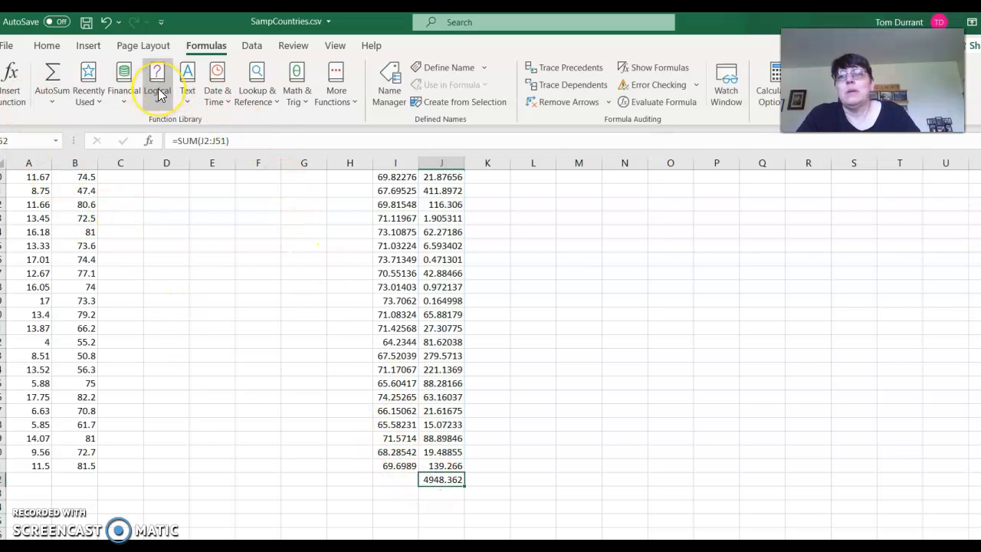
{"action": "left_click", "coordinate": [47, 45]}
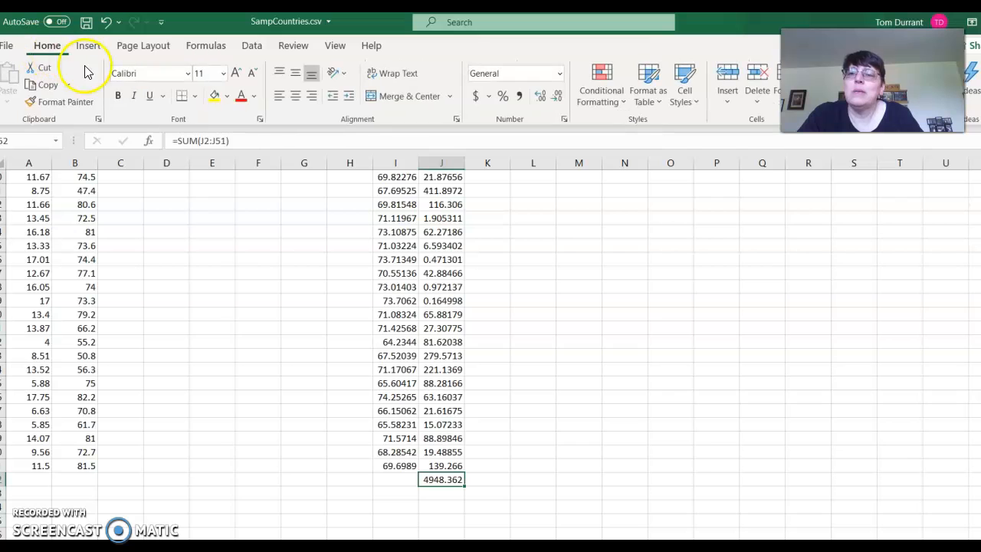
{"action": "left_click", "coordinate": [249, 106]}
{"action": "left_click", "coordinate": [232, 436]}
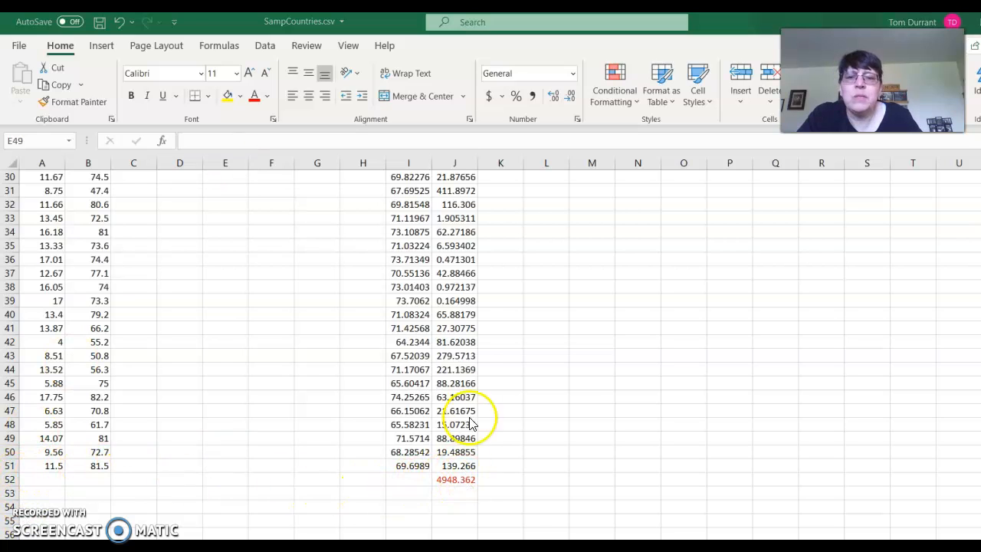
Enter the label SD error in cell D10, below the health standard deviation
{"action": "scroll", "coordinate": [205, 323], "scroll_direction": "up", "scroll_amount": 7}
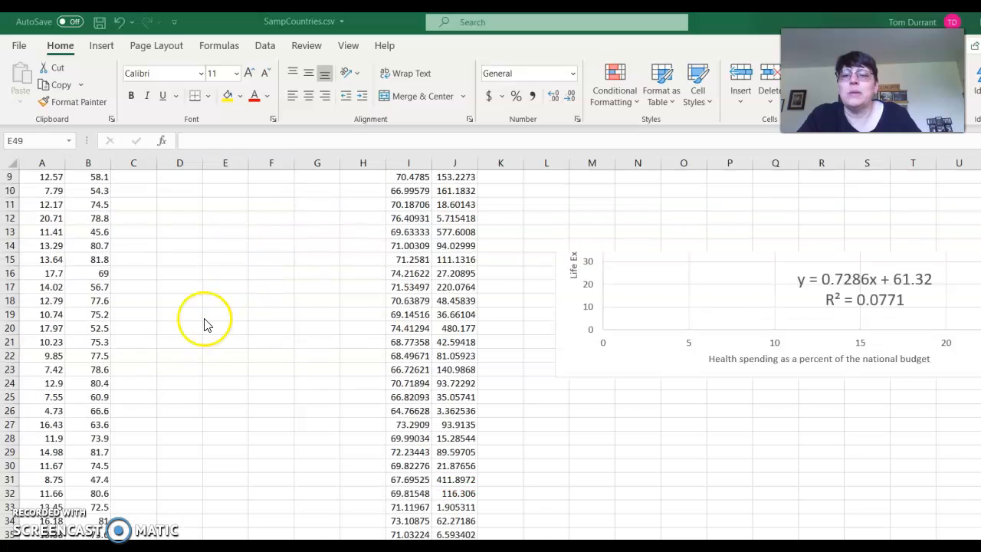
{"action": "scroll", "coordinate": [205, 323], "scroll_direction": "up", "scroll_amount": 3}
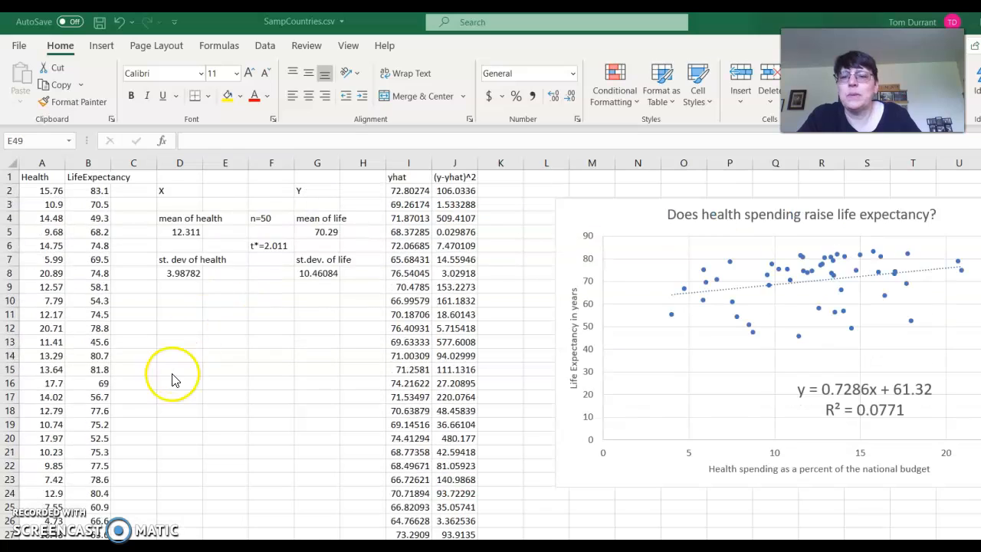
{"action": "left_click", "coordinate": [186, 299]}
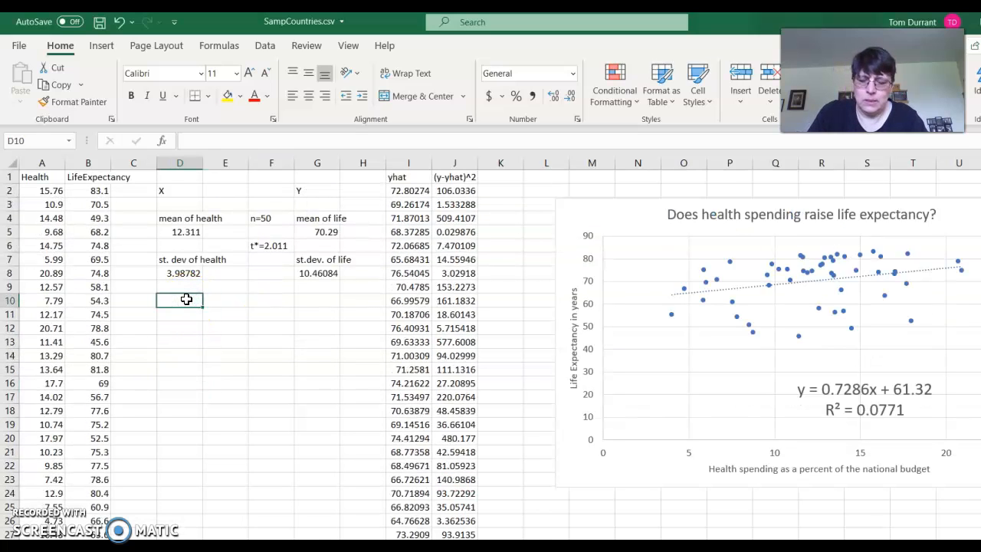
{"action": "type", "text": "s"}
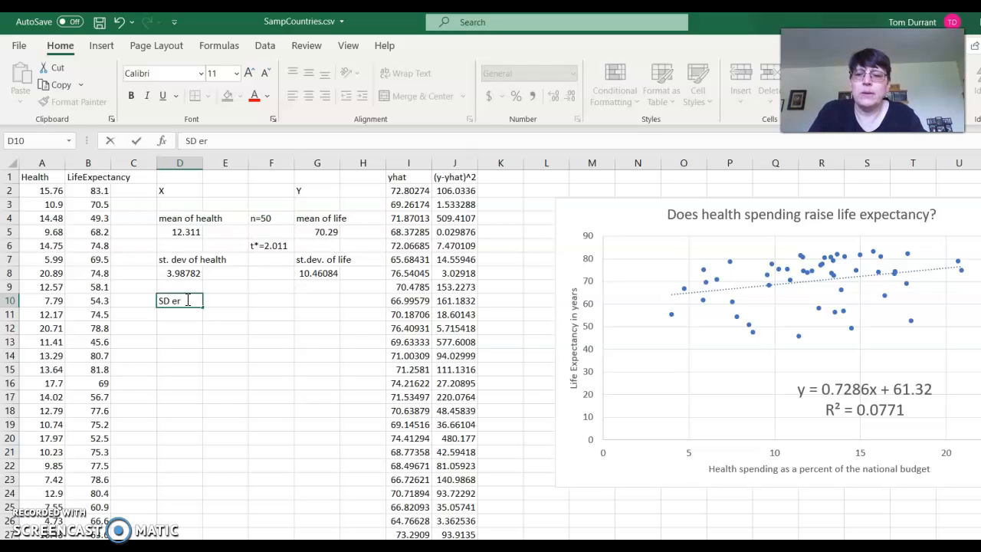
{"action": "left_click", "coordinate": [190, 312]}
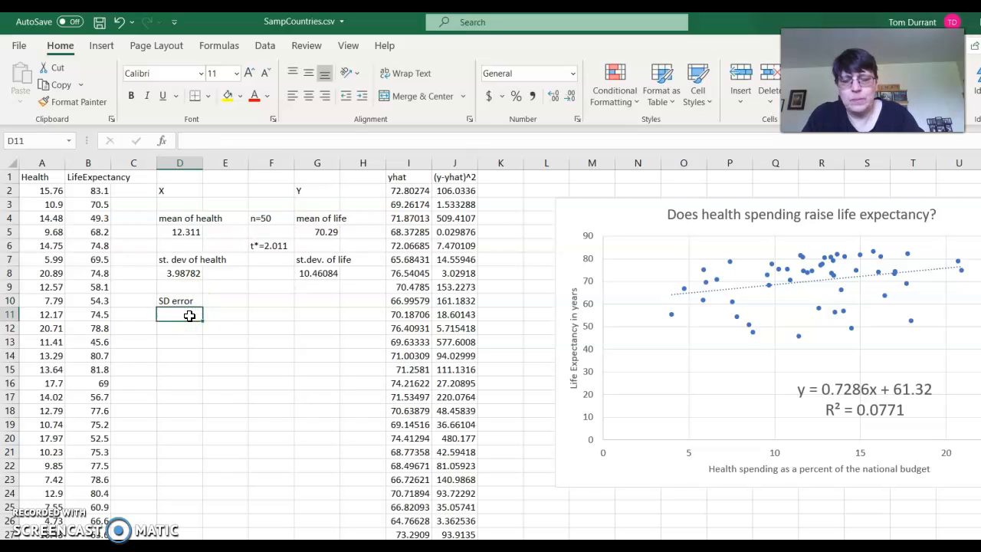
Change the label in D10 to SSE and link E10 to the squared-error total with =J52
{"action": "left_click", "coordinate": [181, 301]}
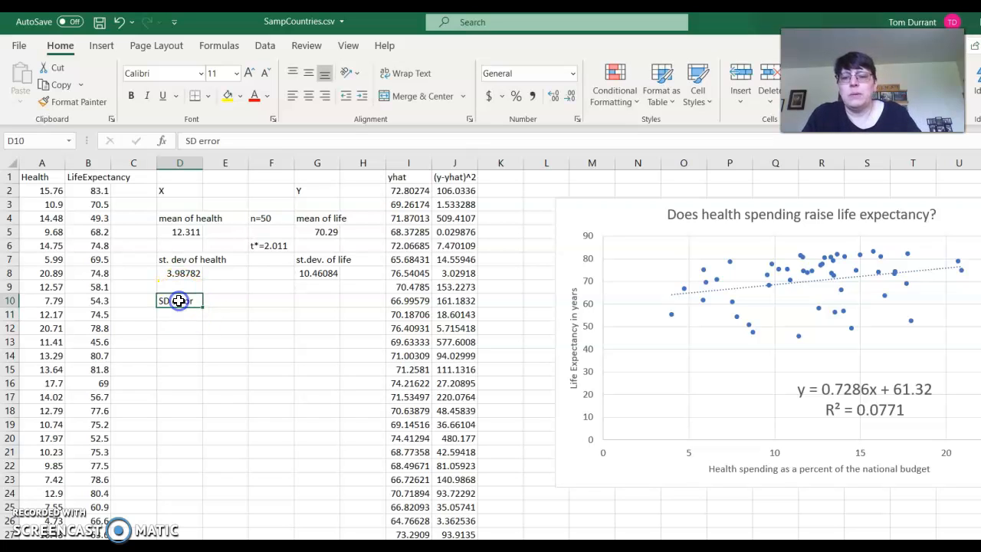
{"action": "type", "text": "SSE"}
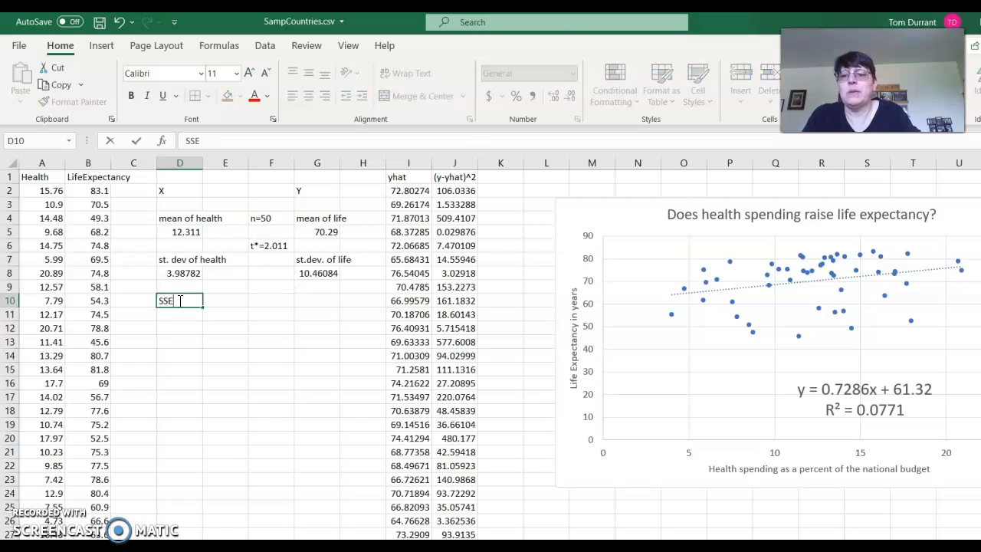
{"action": "left_click", "coordinate": [230, 300]}
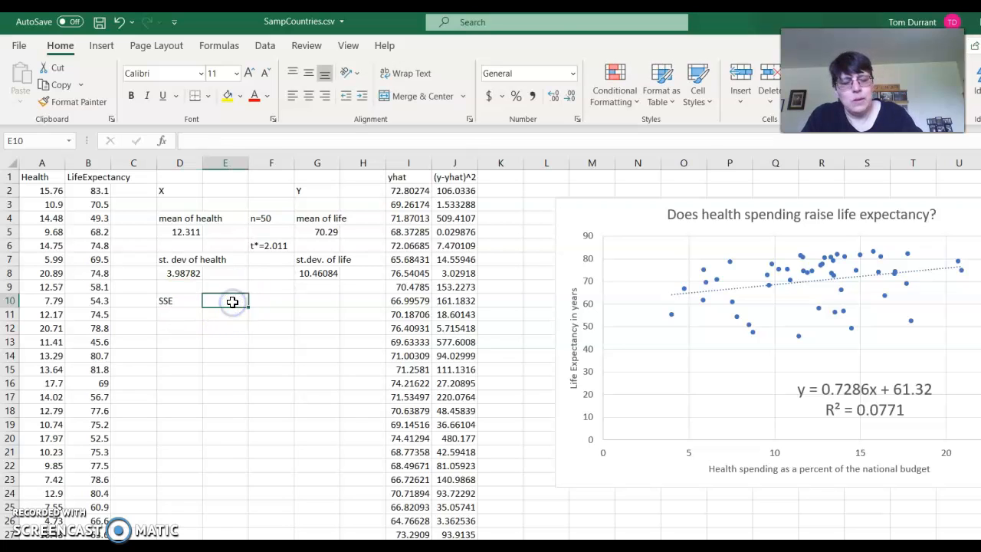
{"action": "type", "text": "="}
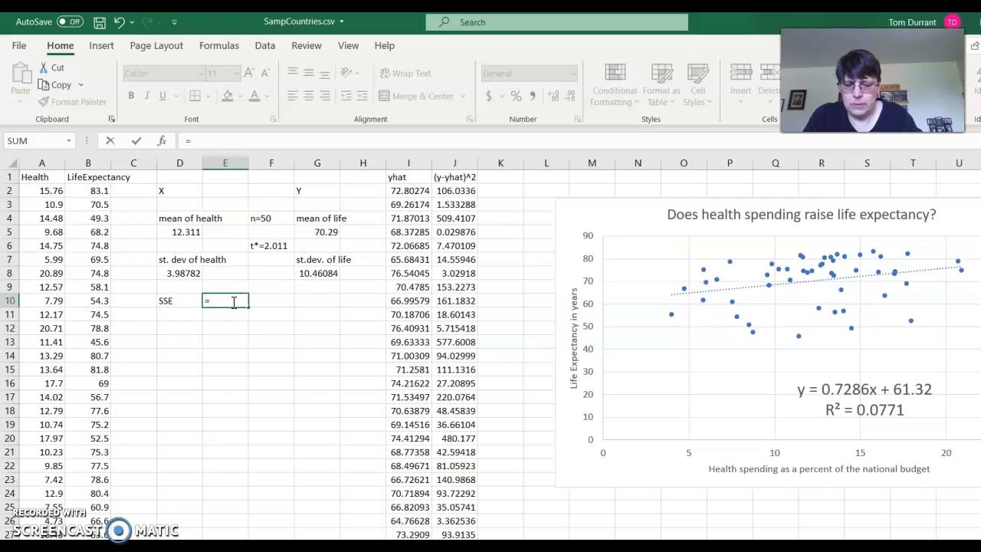
{"action": "type", "text": "J52"}
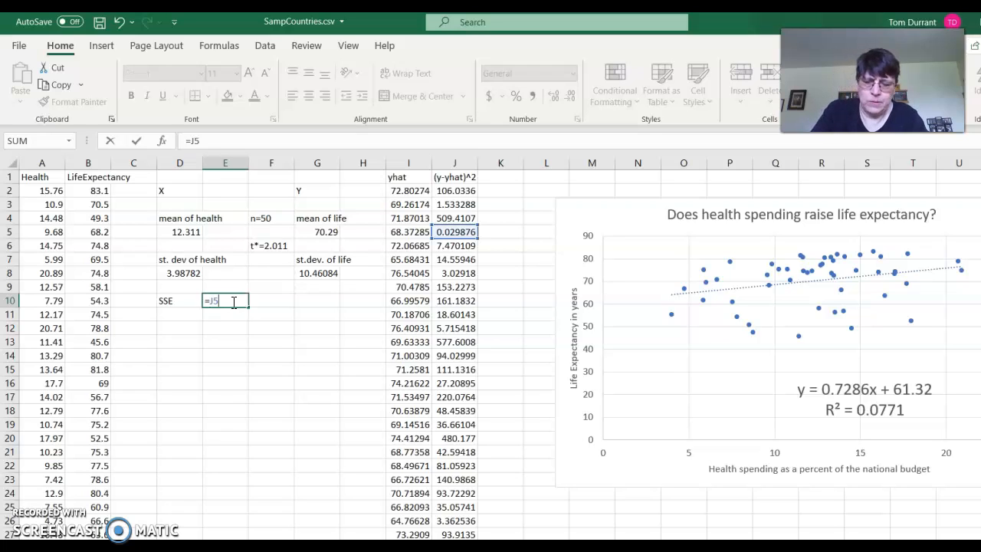
{"action": "key", "text": "Return"}
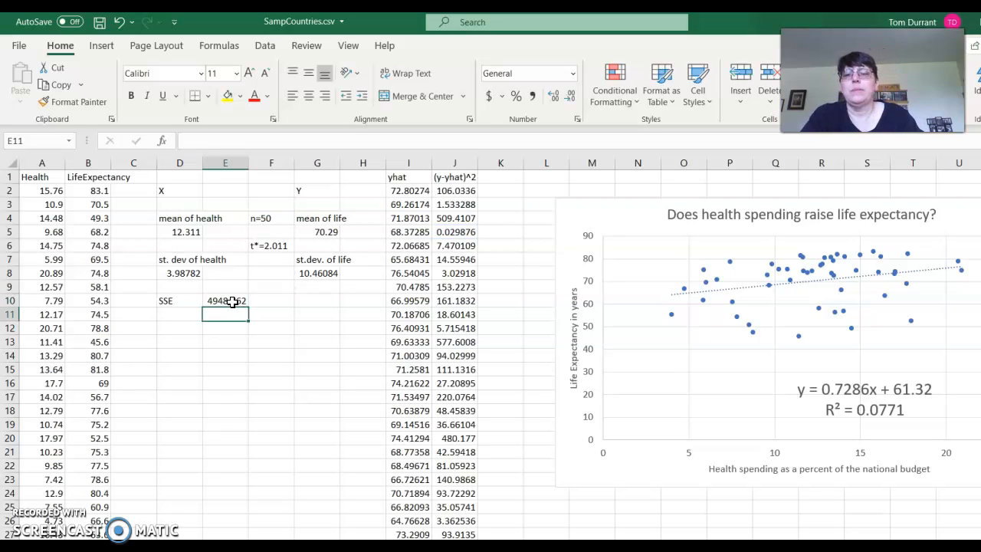
Label D11 as SD error and calculate the standard deviation of error in E11 with =sqrt(E10/48)
{"action": "left_click", "coordinate": [182, 314]}
{"action": "type", "text": "SD error"}
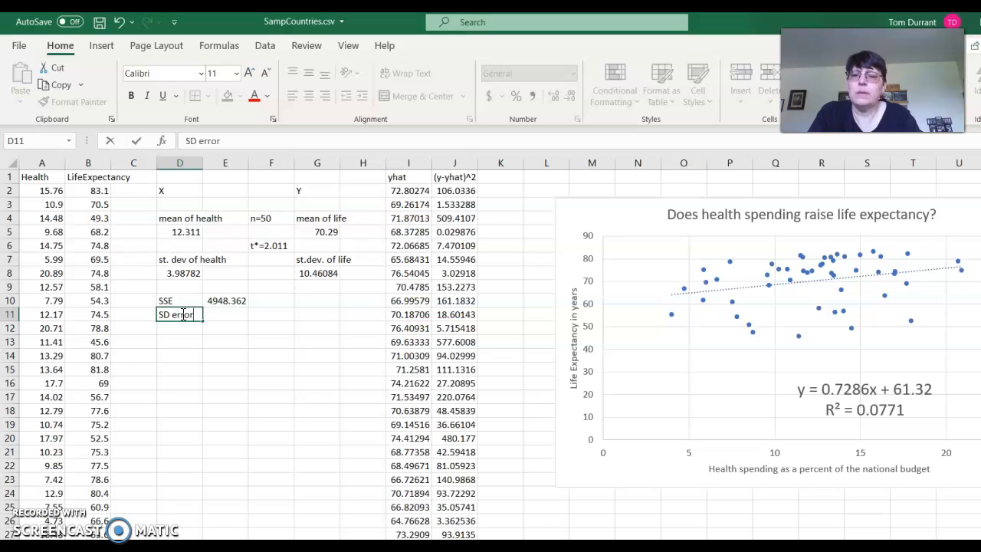
{"action": "left_click", "coordinate": [208, 314]}
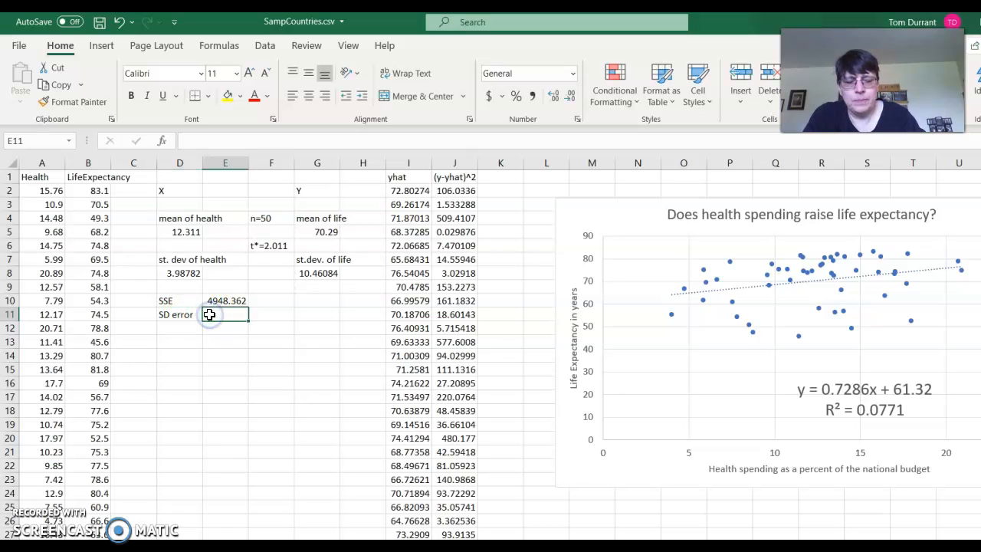
{"action": "type", "text": "=sqrt("}
{"action": "left_click", "coordinate": [219, 301]}
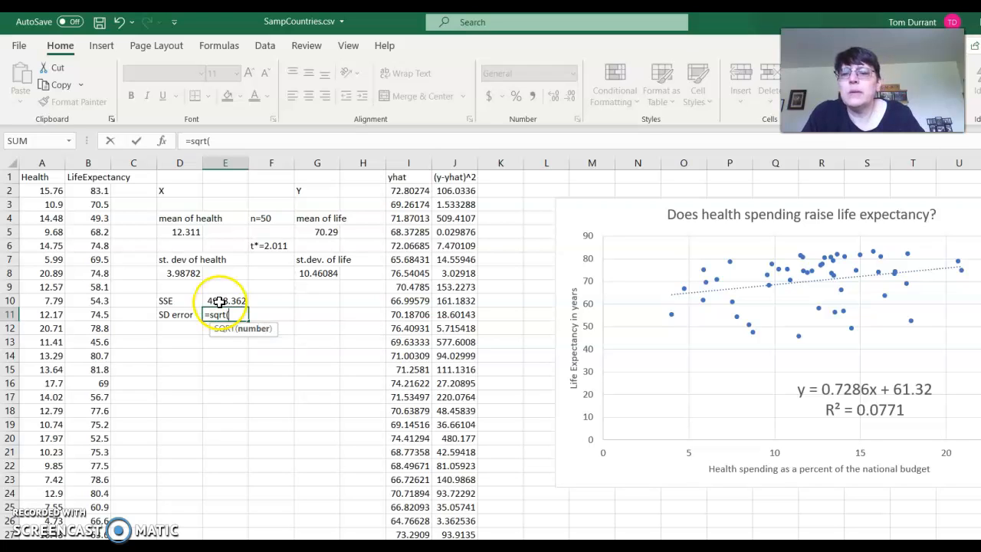
{"action": "left_click", "coordinate": [219, 301]}
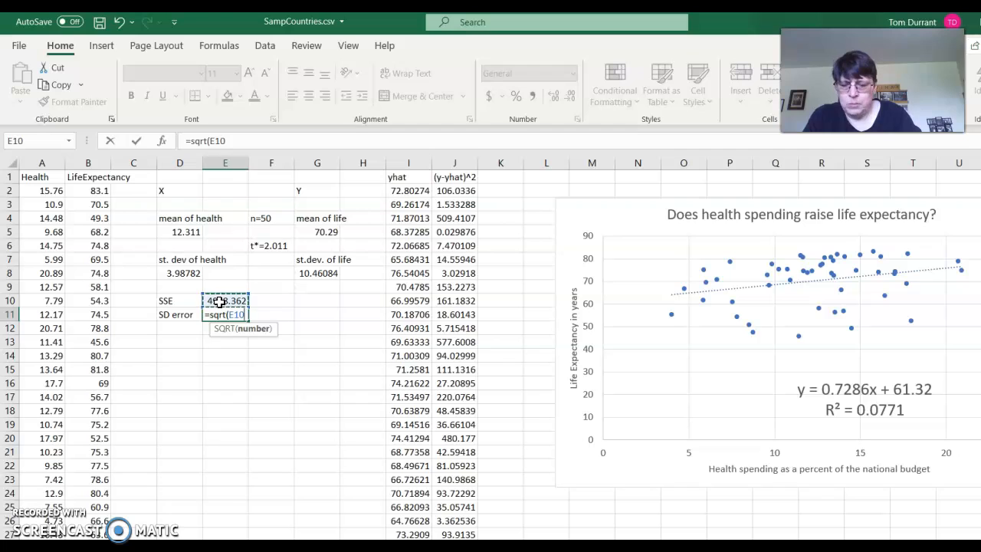
{"action": "type", "text": "/48)"}
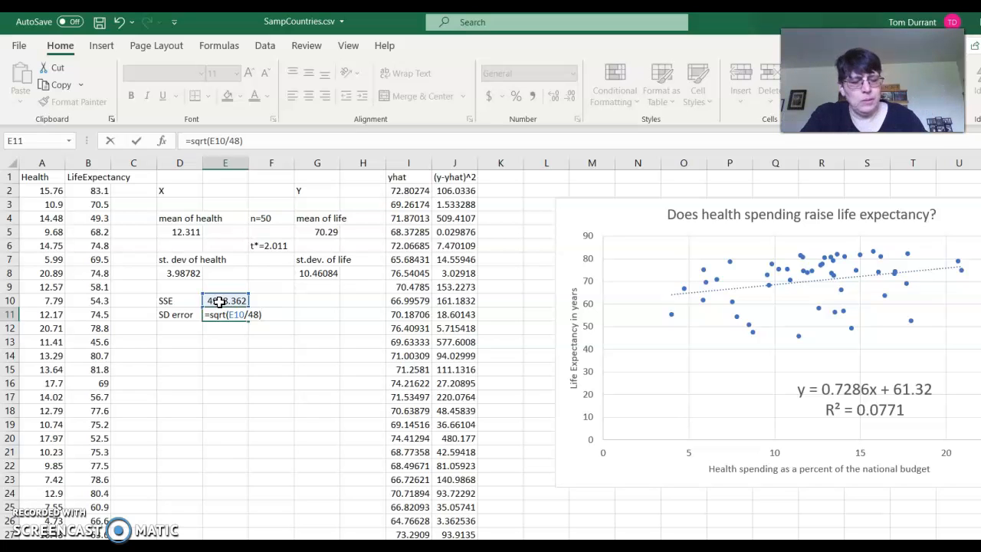
{"action": "key", "text": "Return"}
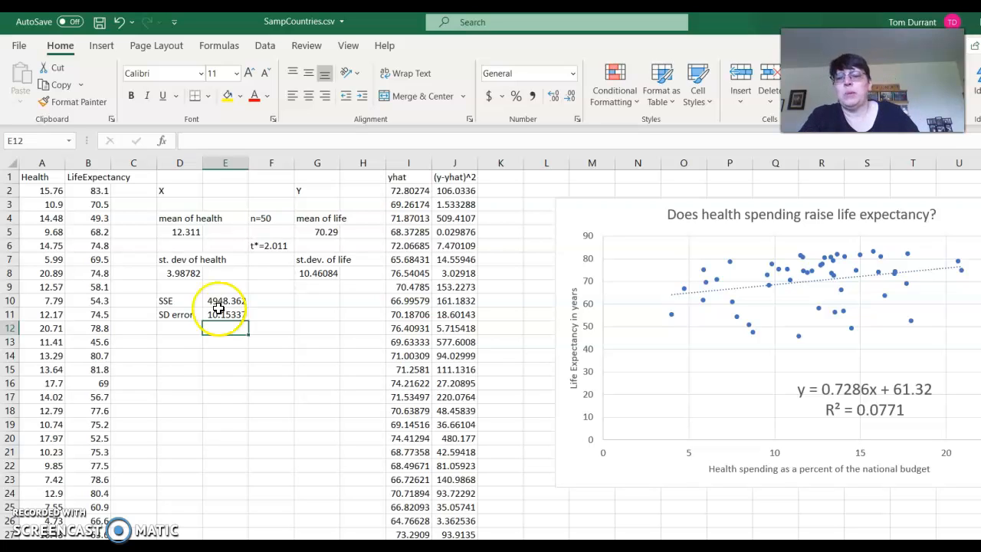
Add a health spending value of 3 in A52, directly below the existing Health data
{"action": "scroll", "coordinate": [144, 390], "scroll_direction": "down", "scroll_amount": 10}
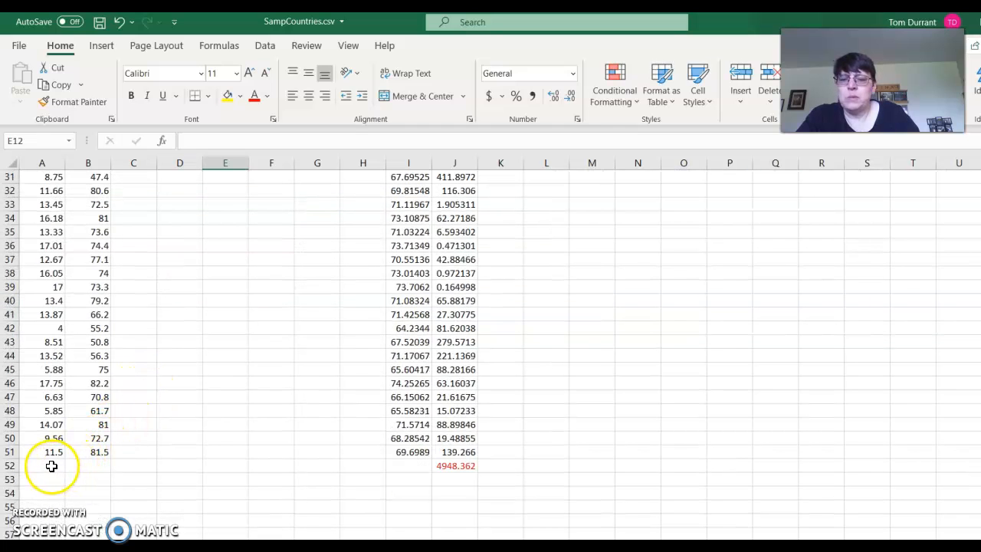
{"action": "left_click", "coordinate": [52, 466]}
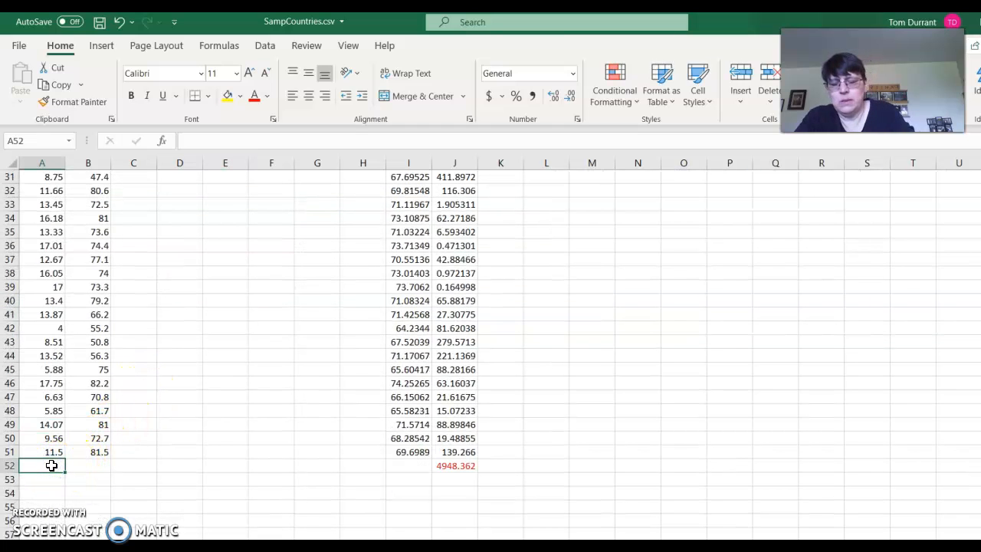
{"action": "type", "text": "3"}
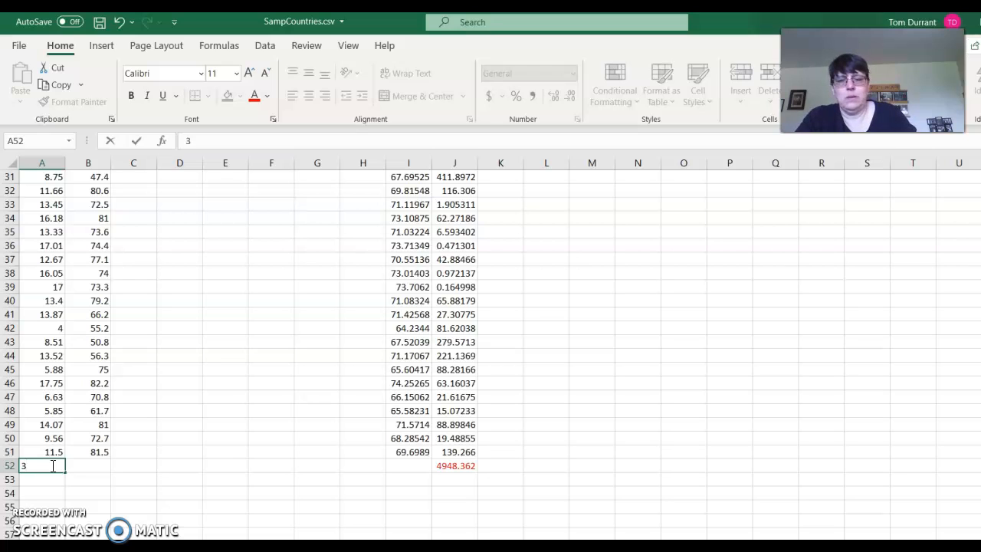
{"action": "key", "text": "Return"}
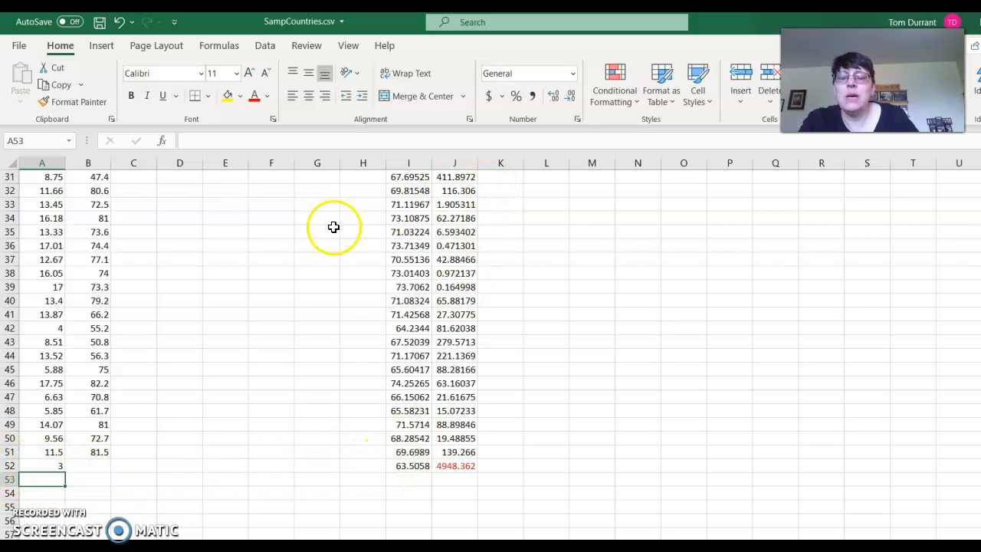
Enter the label x* = 3 in D13 and the label yhat = beside it in E13
{"action": "scroll", "coordinate": [333, 227], "scroll_direction": "up", "scroll_amount": 10}
{"action": "left_click", "coordinate": [179, 342]}
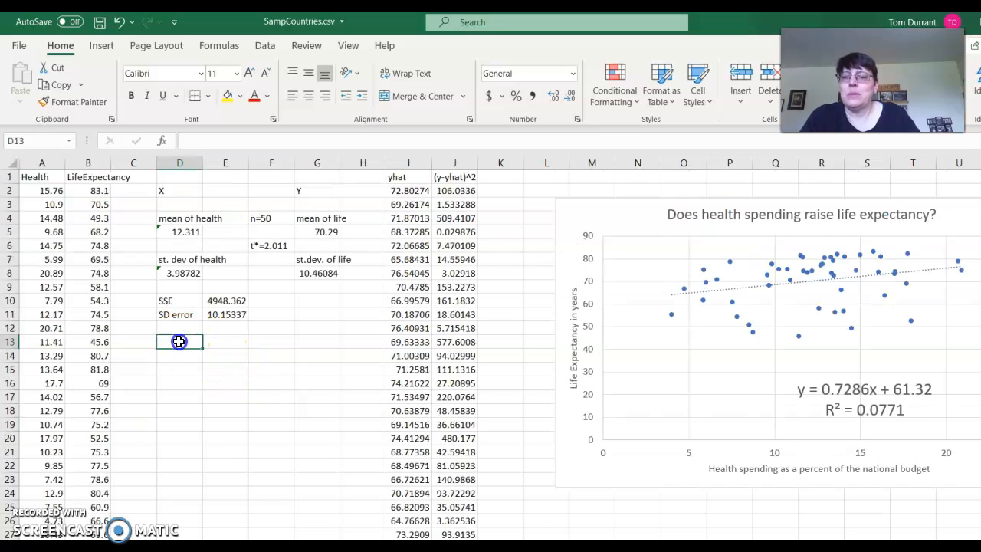
{"action": "type", "text": "x"}
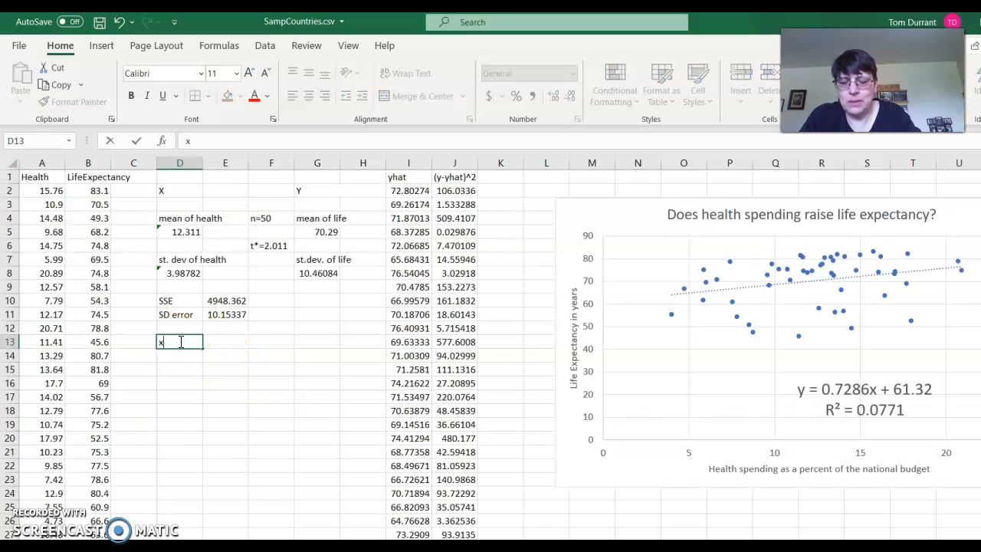
{"action": "type", "text": "* ="}
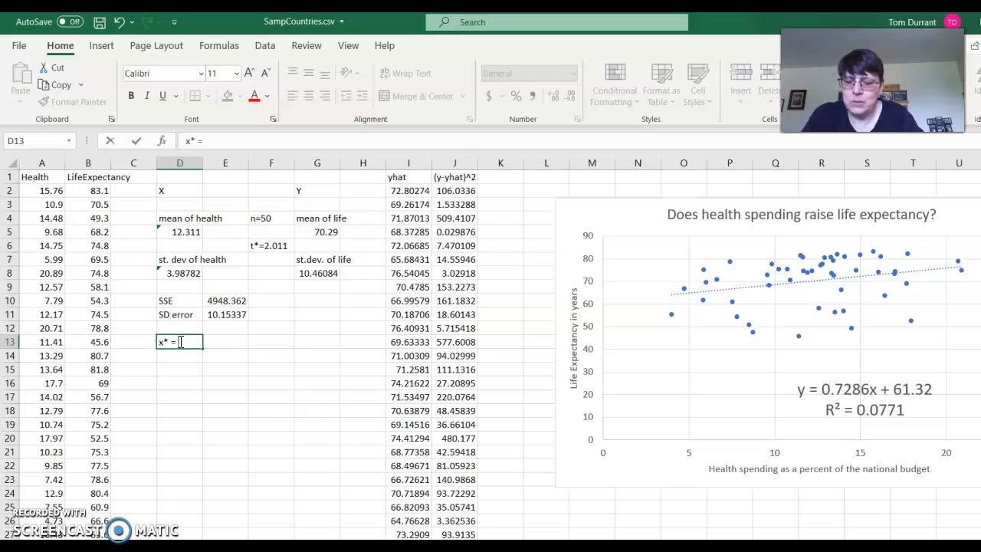
{"action": "type", "text": " 3"}
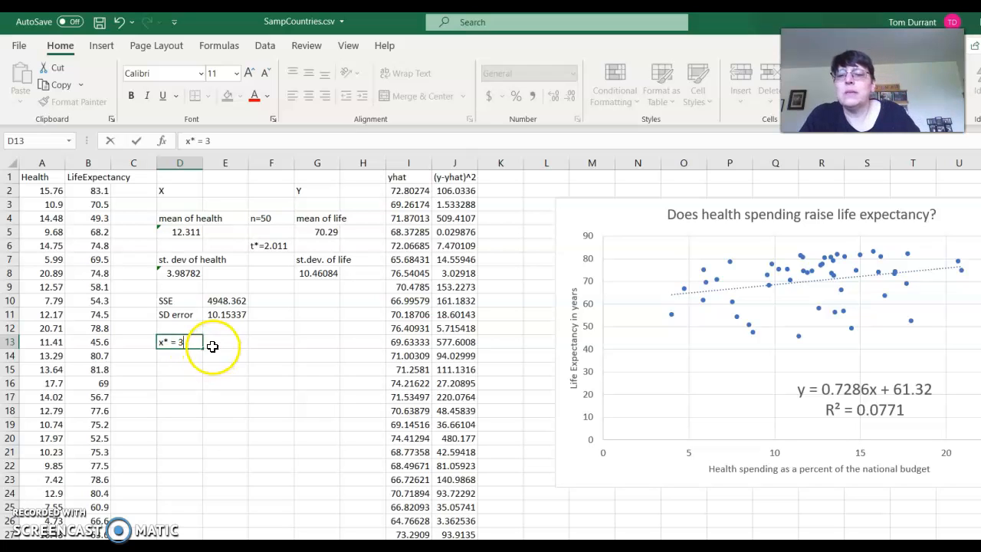
{"action": "left_click", "coordinate": [214, 343]}
{"action": "type", "text": "yhat"}
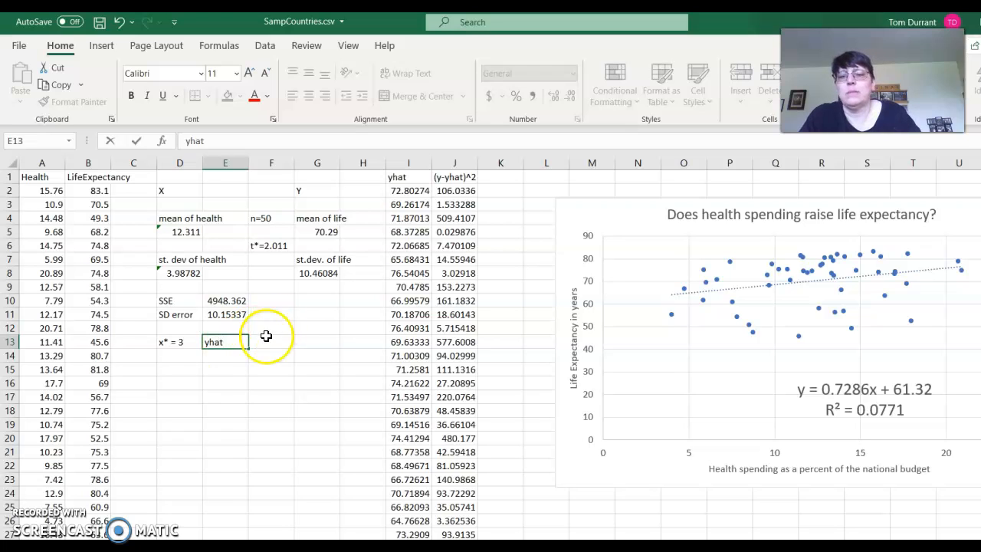
{"action": "type", "text": " ="}
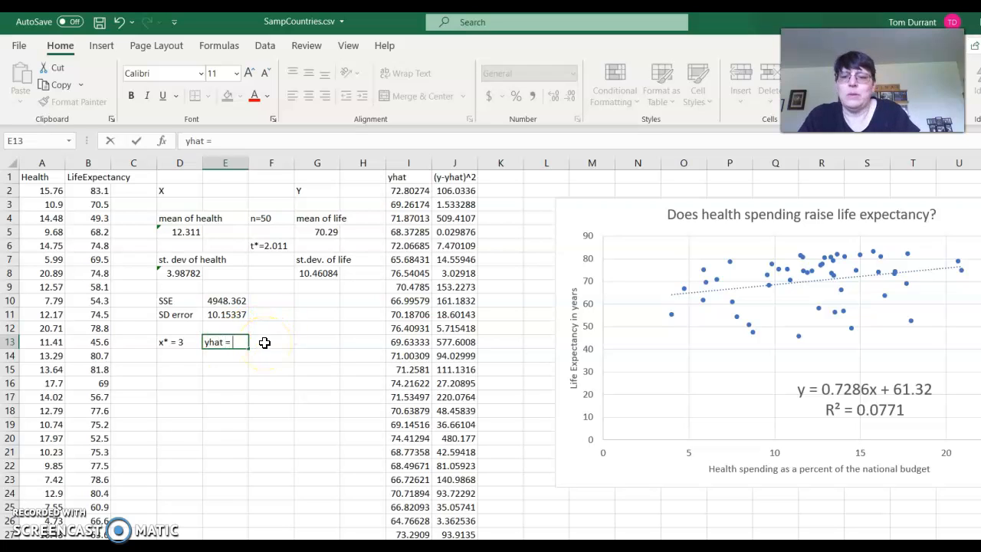
Link F13, beside the yhat label, to the predicted value in I52
{"action": "left_click", "coordinate": [263, 342]}
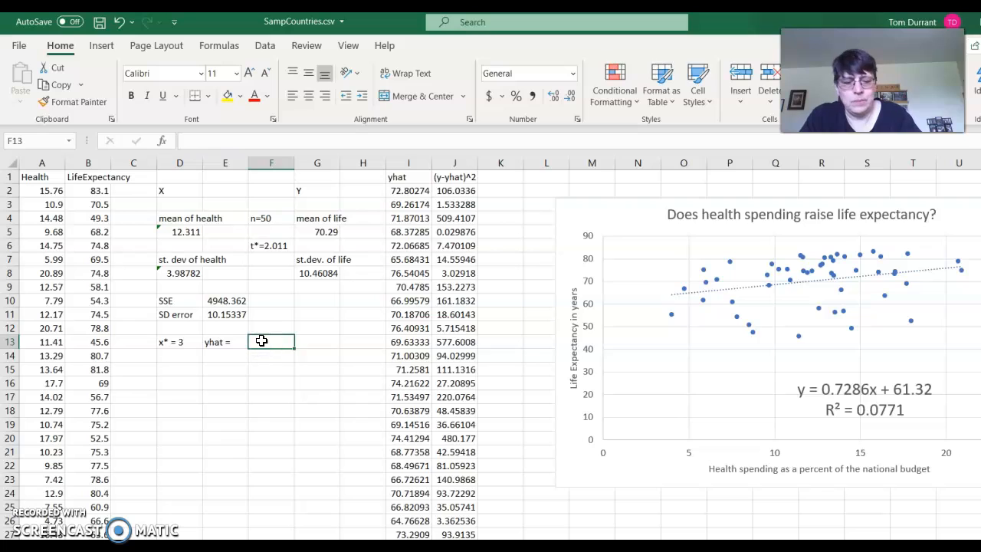
{"action": "type", "text": "="}
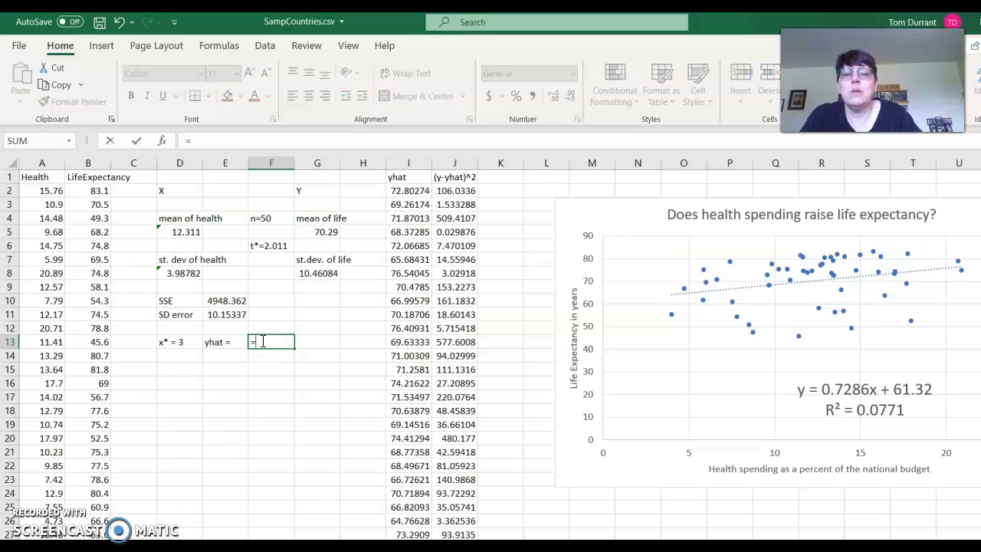
{"action": "type", "text": "I53"}
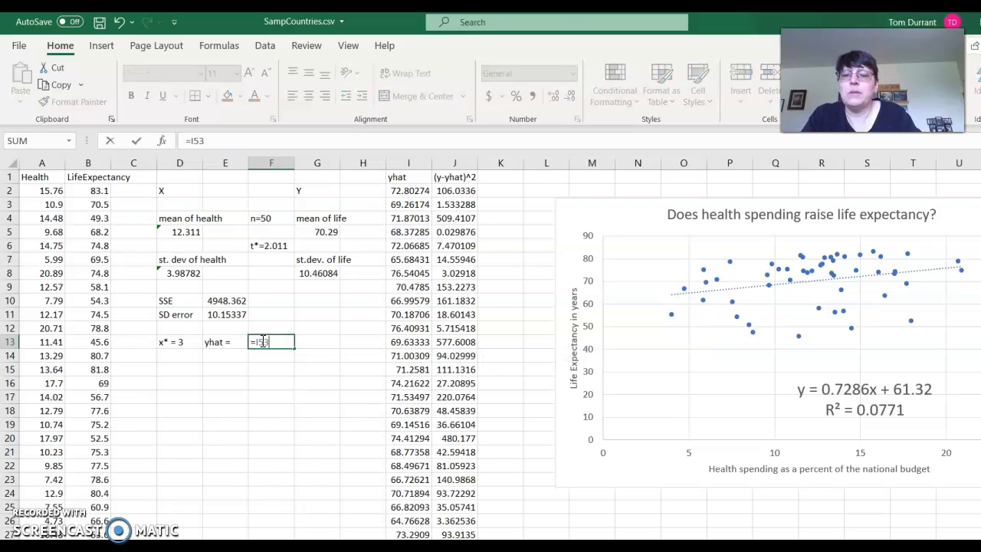
{"action": "key", "text": "Return"}
{"action": "left_click", "coordinate": [261, 341]}
{"action": "left_click", "coordinate": [225, 140]}
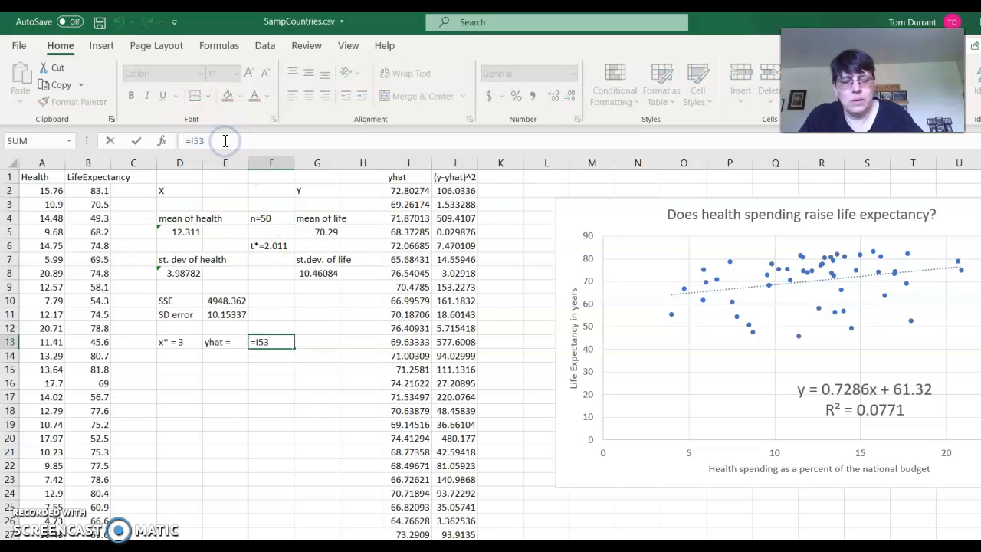
{"action": "key", "text": "Return"}
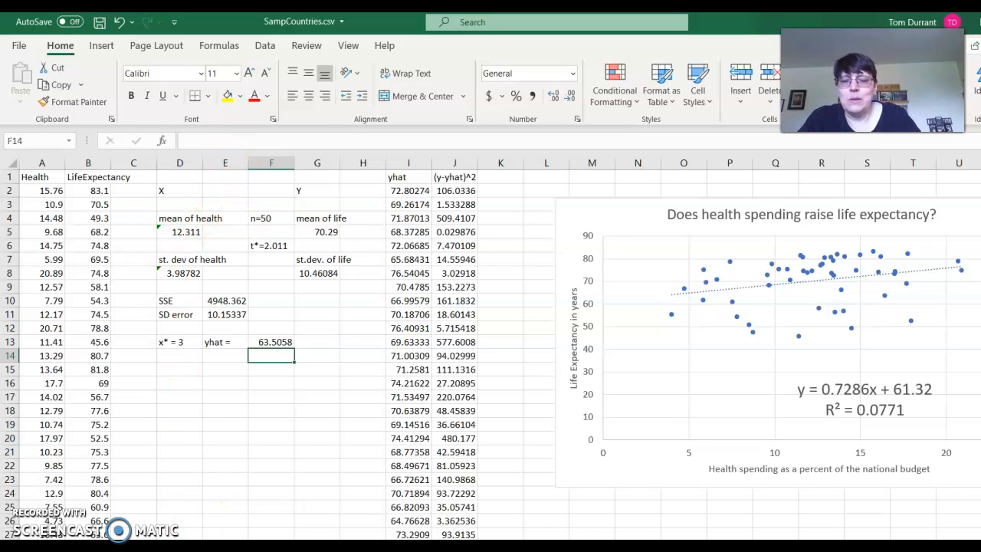
Switch to the WileyPLUS textbook page and examine the prediction interval formula for an individual response
{"action": "key", "text": "alt+Tab"}
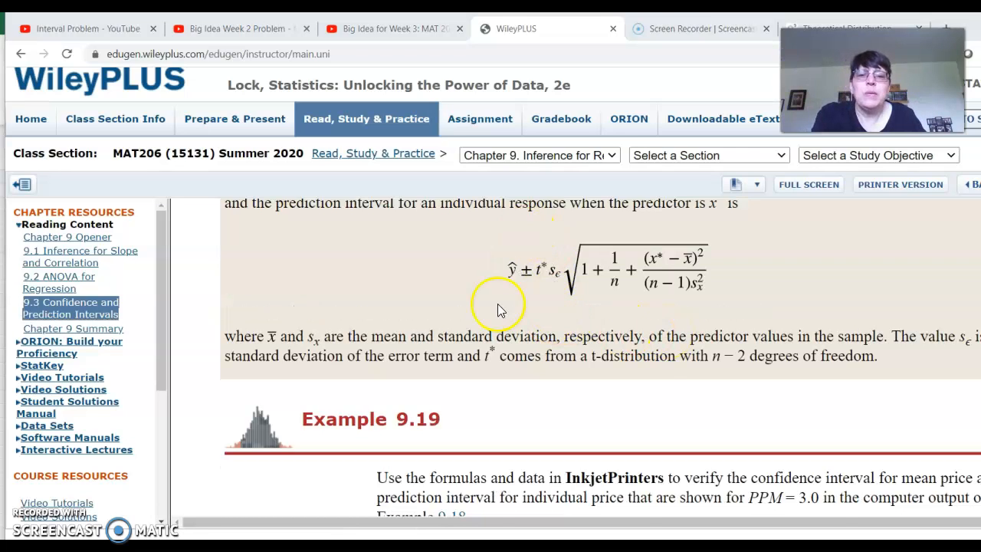
{"action": "scroll", "coordinate": [497, 305], "scroll_direction": "up", "scroll_amount": 2}
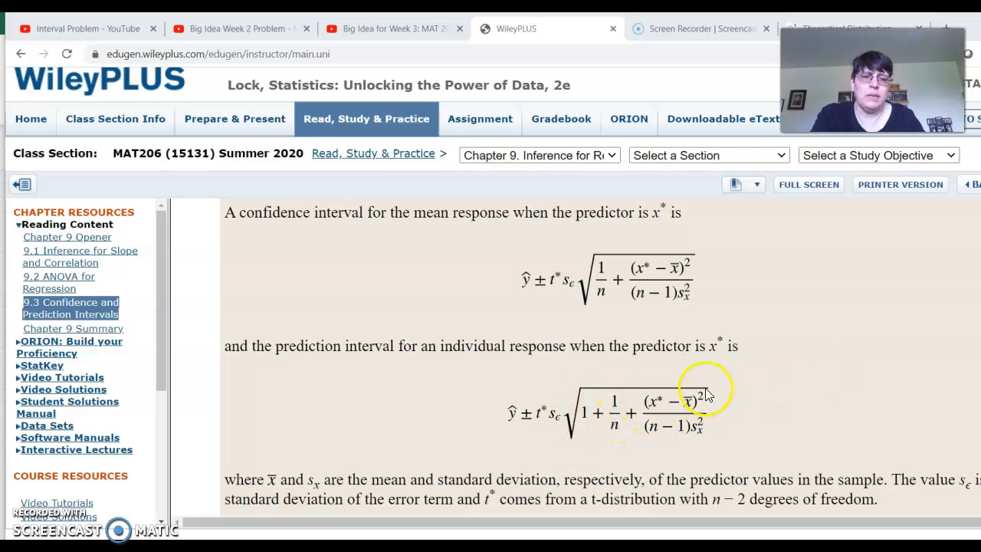
{"action": "mouse_move", "coordinate": [700, 420]}
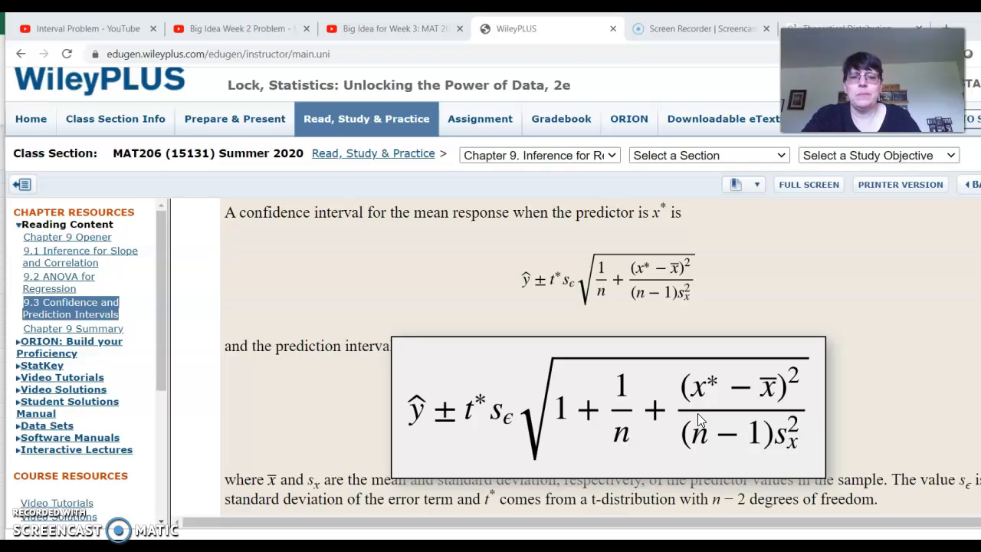
{"action": "left_click", "coordinate": [574, 419]}
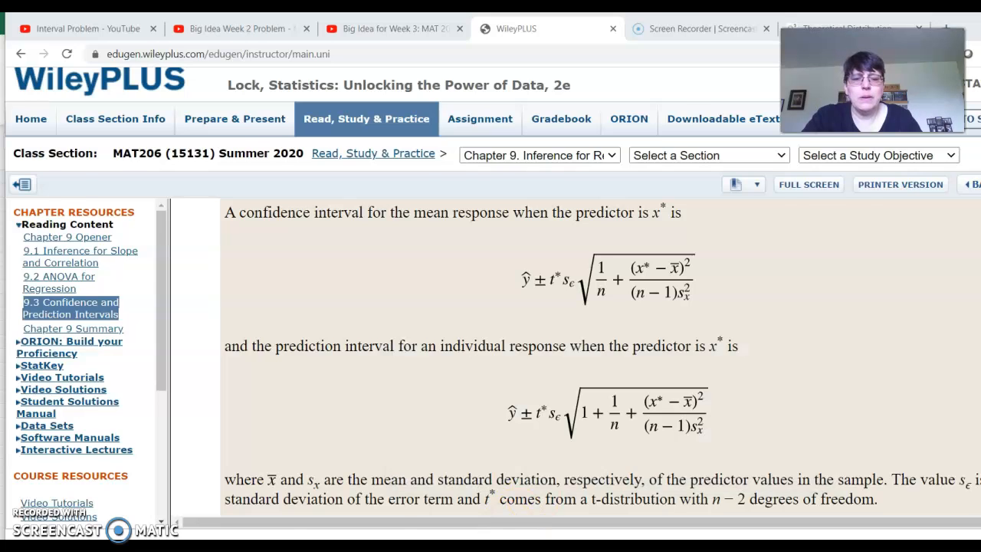
Return to the Excel workbook and enter the label ME in F14, below the predicted value
{"action": "left_click", "coordinate": [529, 546]}
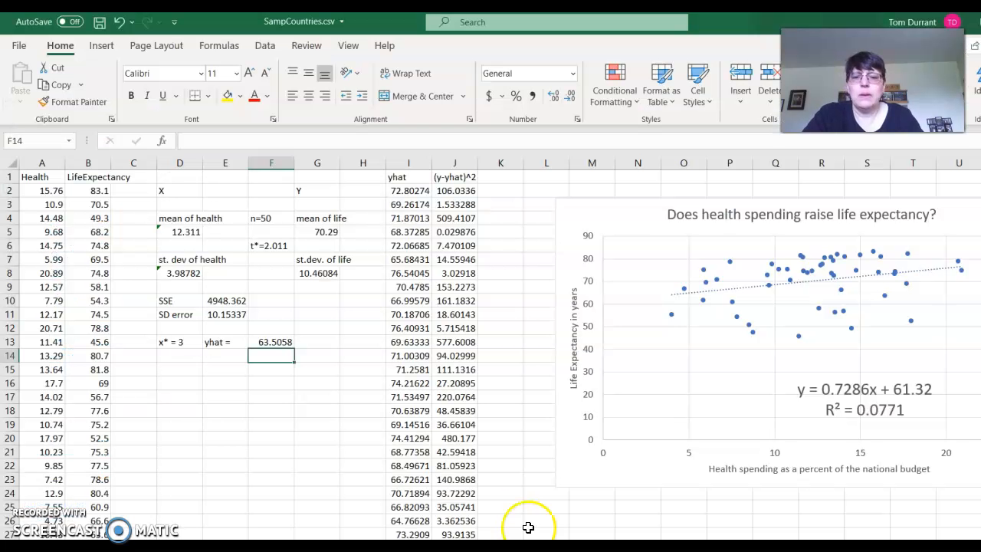
{"action": "left_click", "coordinate": [268, 371]}
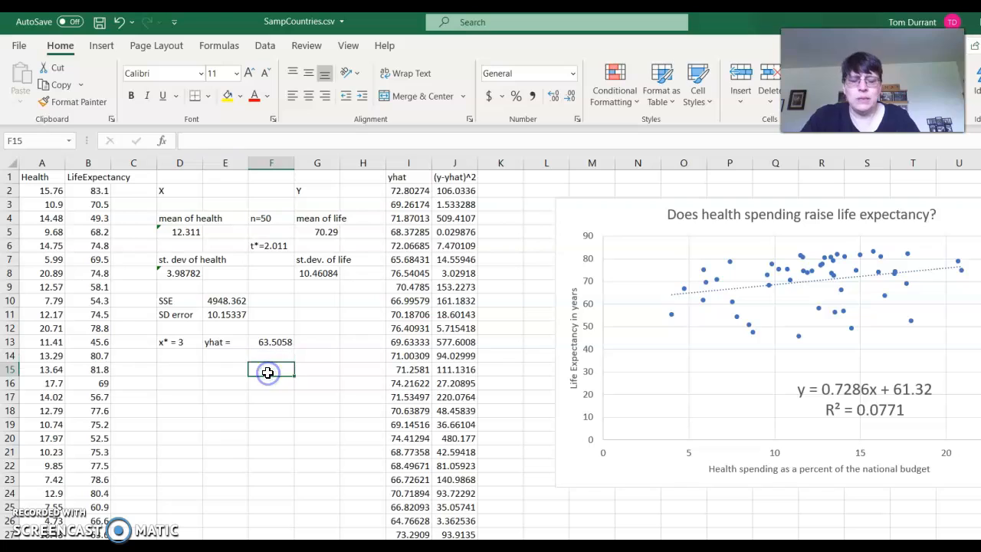
{"action": "left_click", "coordinate": [260, 356]}
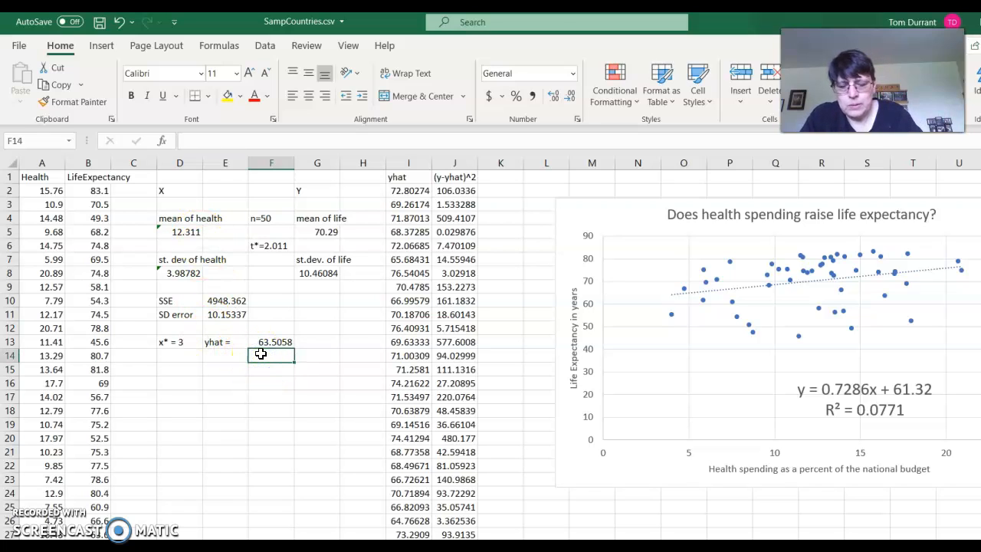
{"action": "type", "text": "ME"}
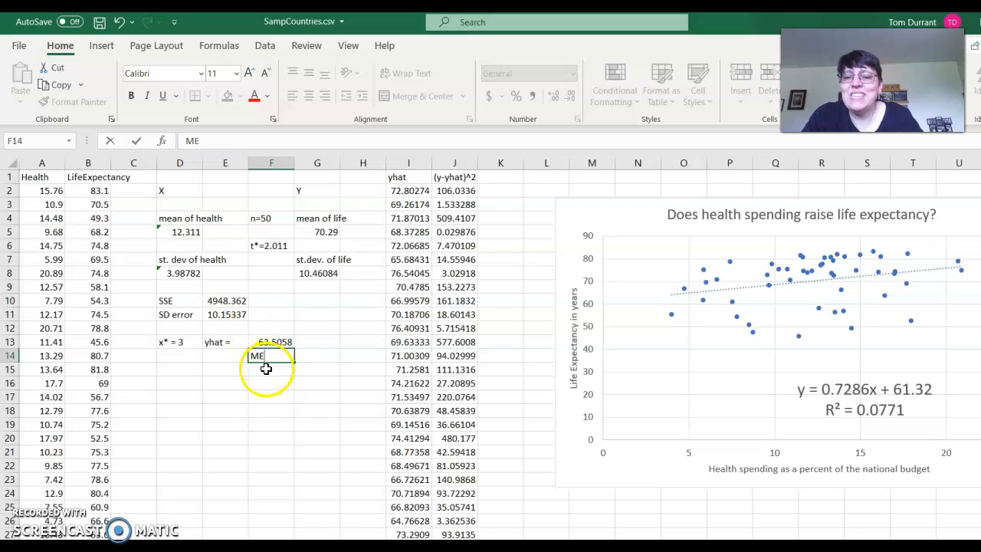
Start the margin-of-error formula in F15, below the ME label, with 2.011 multiplied by the SD error in E11
{"action": "left_click", "coordinate": [266, 369]}
{"action": "type", "text": "="}
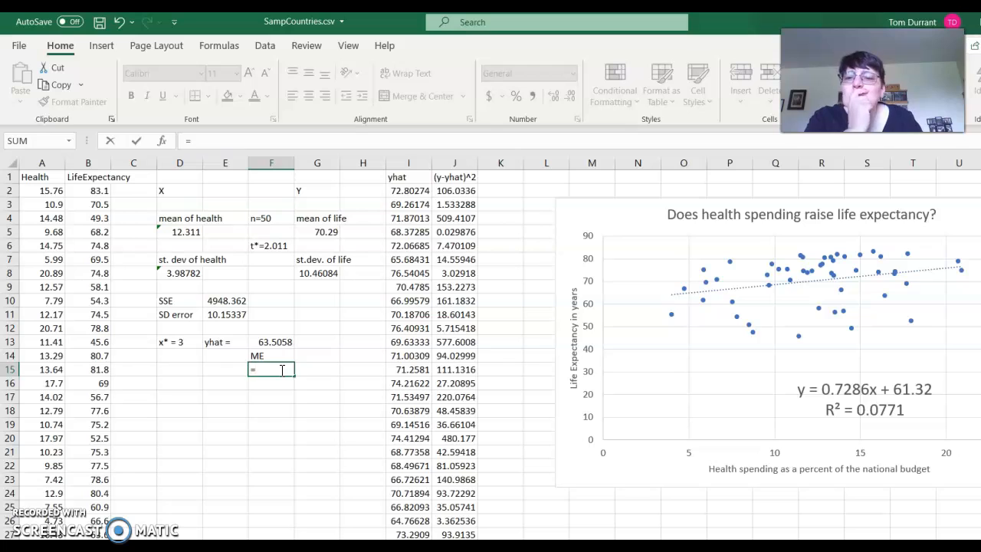
{"action": "type", "text": "2.011"}
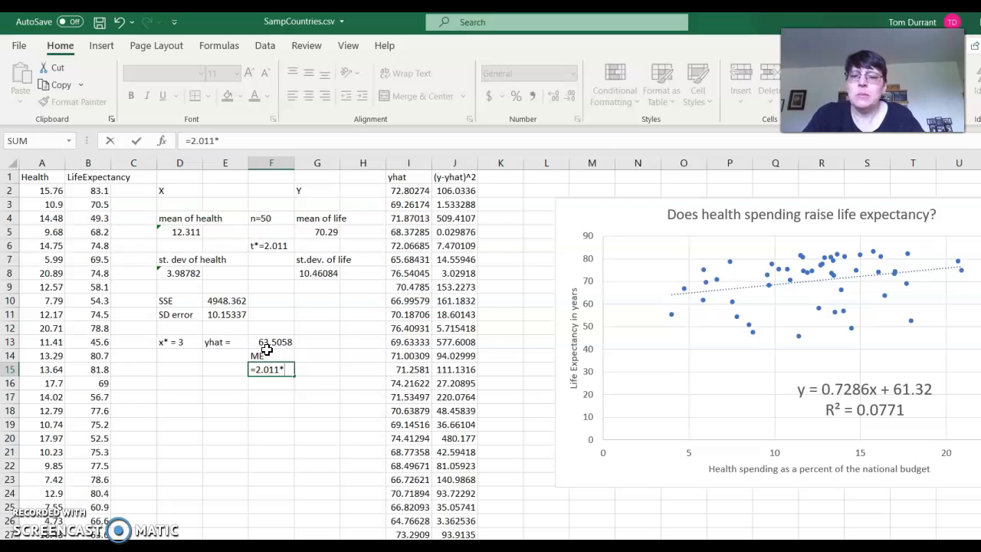
{"action": "type", "text": "*"}
{"action": "left_click", "coordinate": [216, 315]}
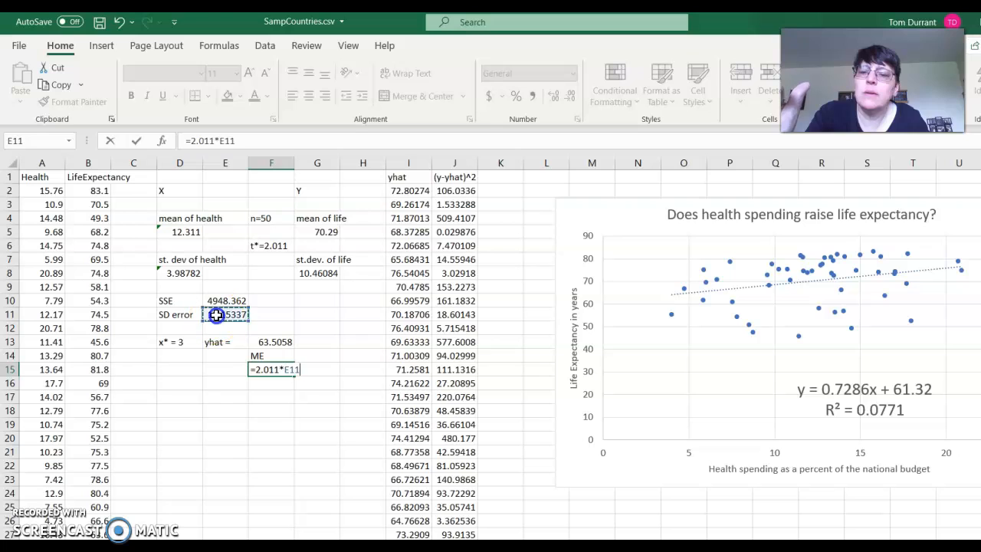
Extend the F15 formula with a multiplied square root that begins with the terms 1+1/50+
{"action": "type", "text": "*sqrt"}
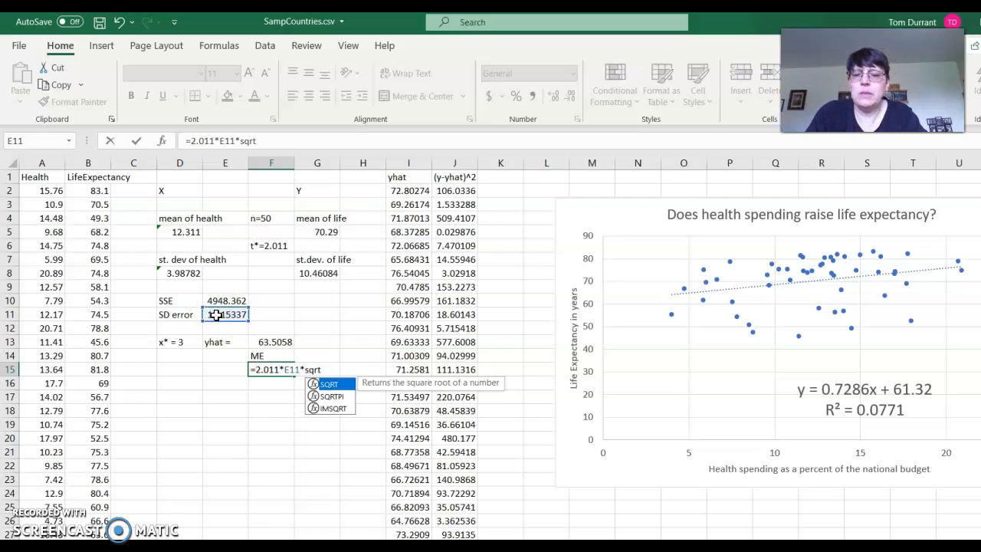
{"action": "type", "text": "(1"}
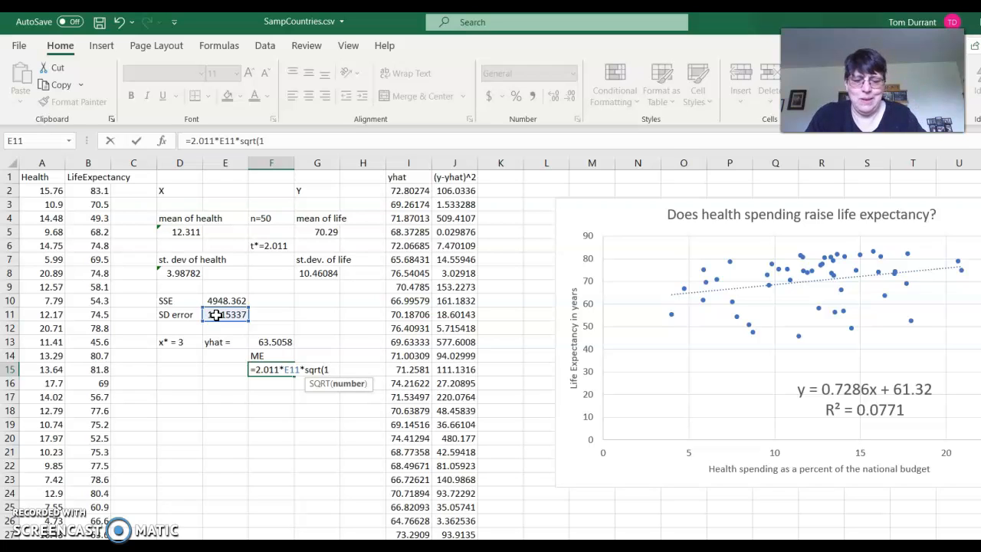
{"action": "type", "text": "+1"}
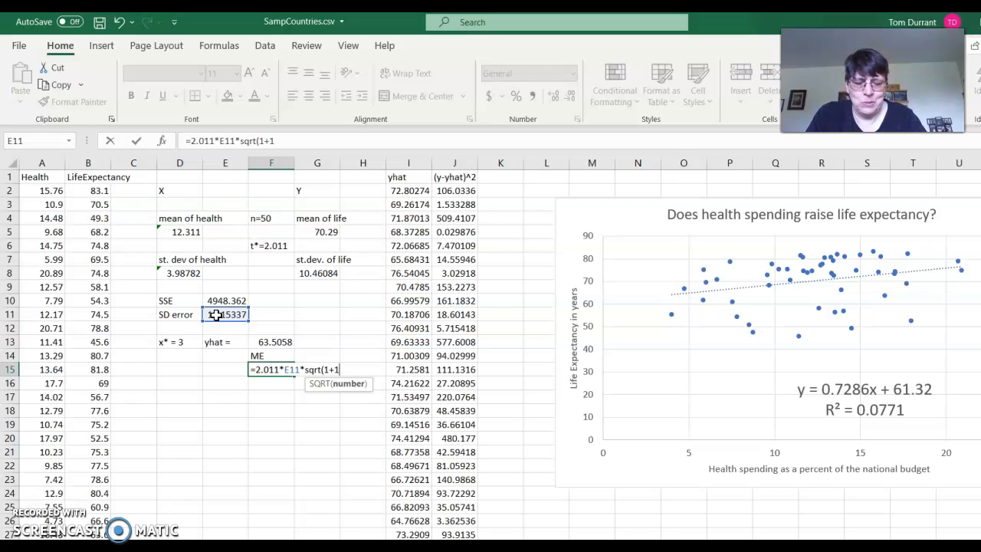
{"action": "type", "text": "/50+"}
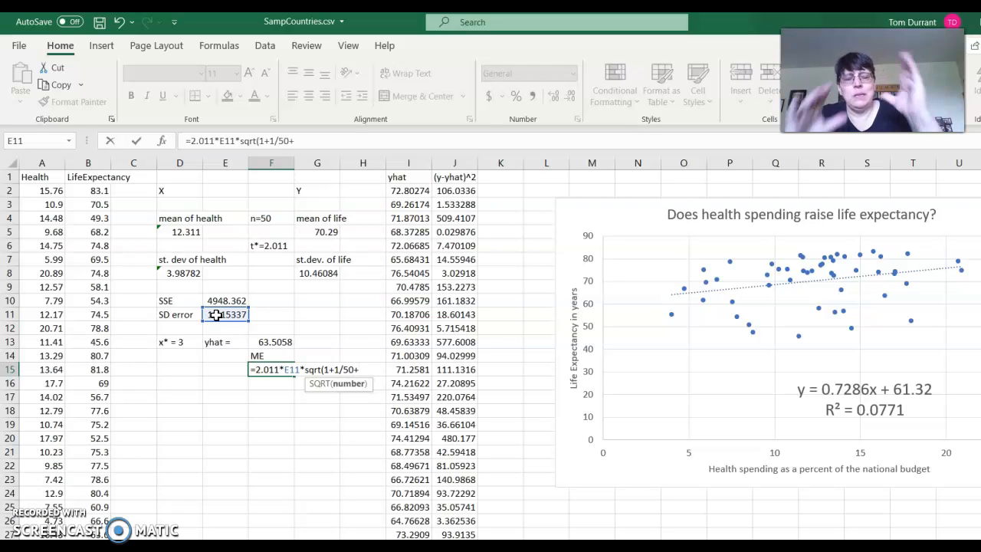
{"action": "type", "text": "("}
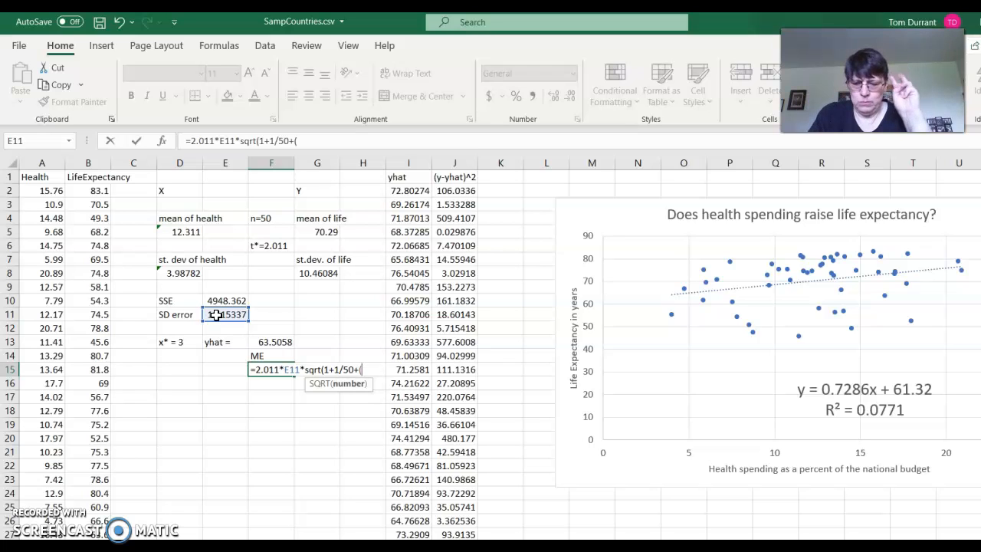
{"action": "type", "text": "3-"}
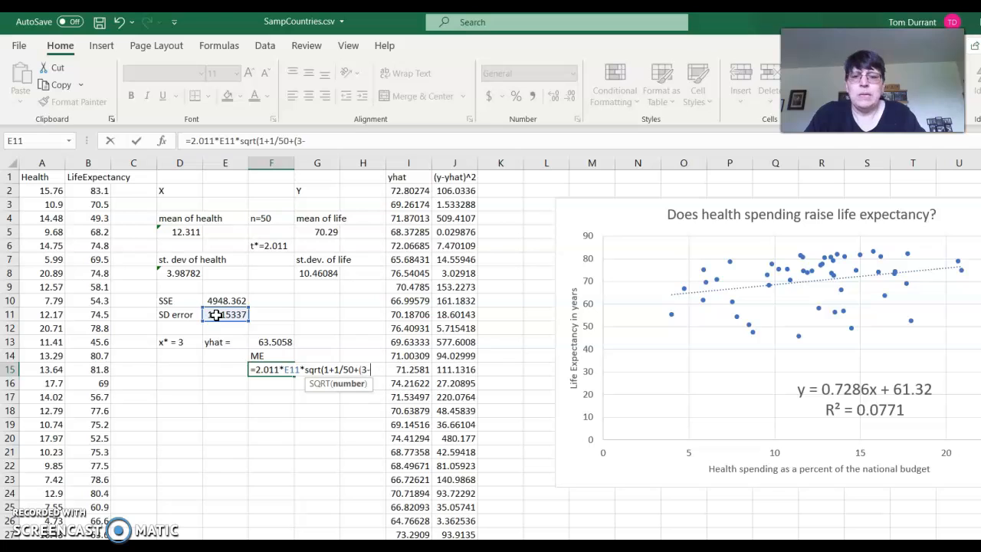
Add the squared deviation (3-D5)^2, using the mean of health, as a numerator inside the square root, followed by a division sign
{"action": "left_click", "coordinate": [181, 236]}
{"action": "type", "text": ")^2"}
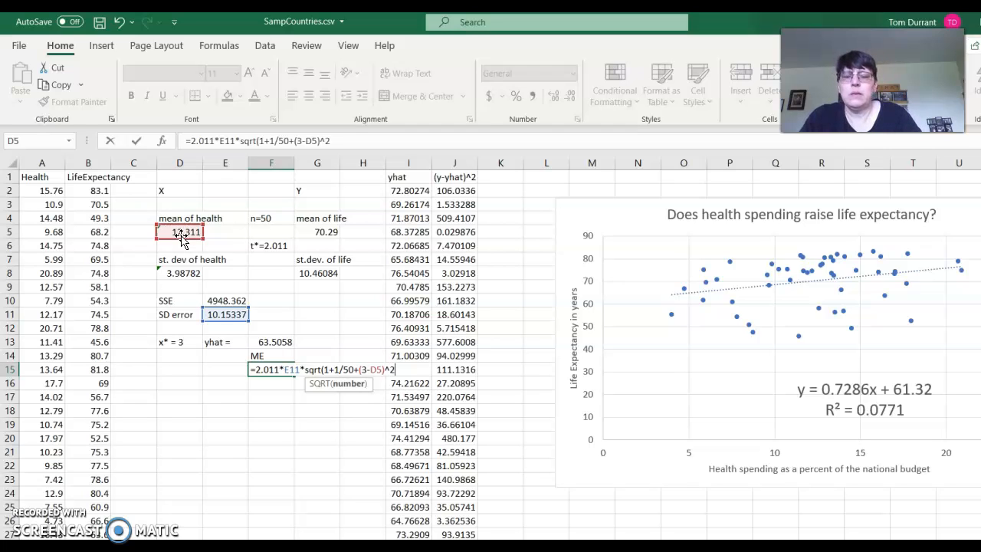
{"action": "type", "text": "/"}
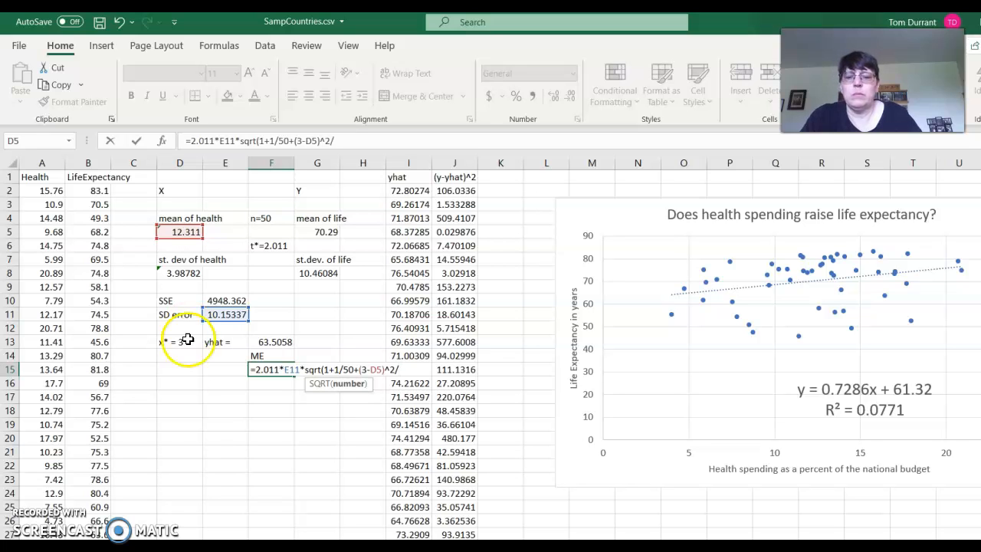
Switch to the WileyPLUS page, enlarge the prediction interval formula to check its denominator, and return to the Excel workbook
{"action": "key", "text": "alt+Tab"}
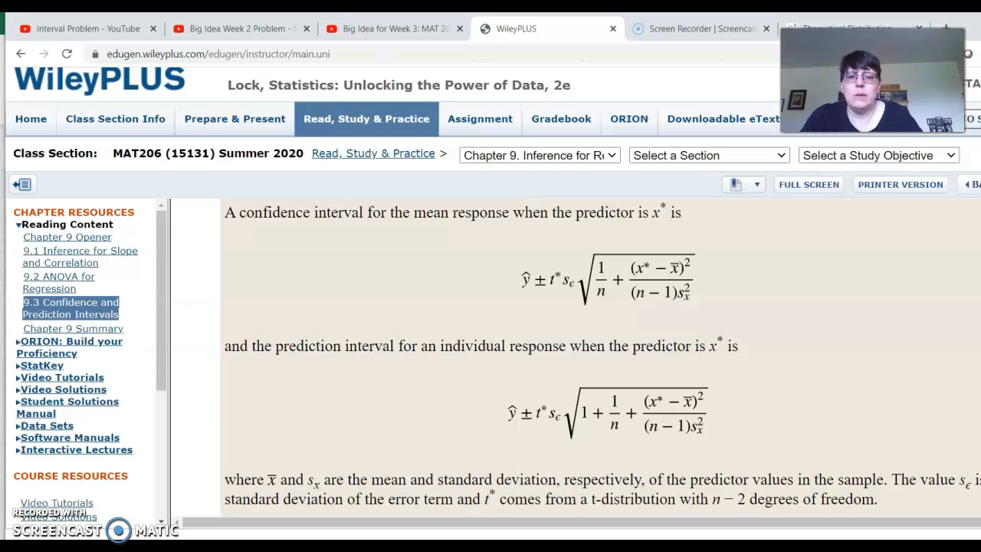
{"action": "left_click", "coordinate": [699, 434]}
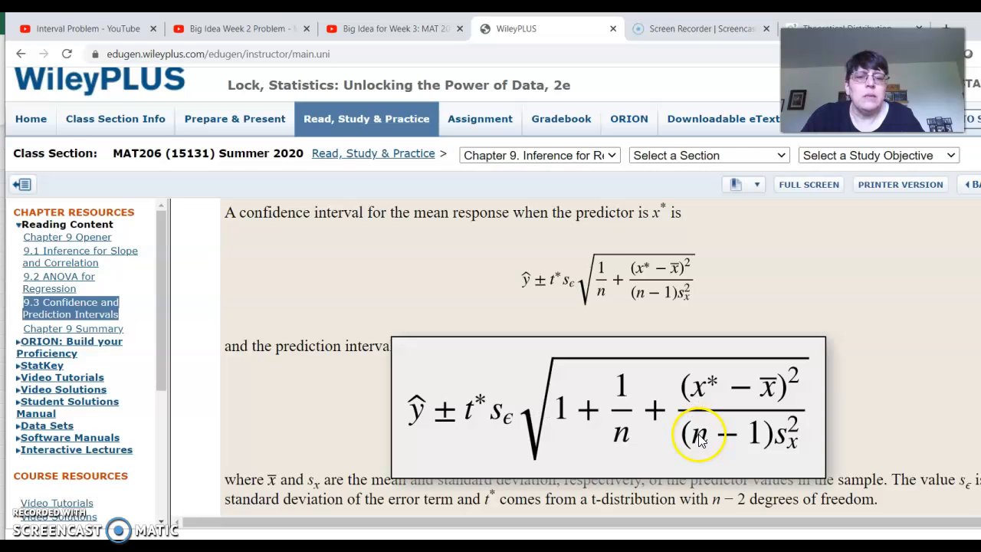
{"action": "left_click", "coordinate": [797, 448]}
{"action": "key", "text": "alt+Tab"}
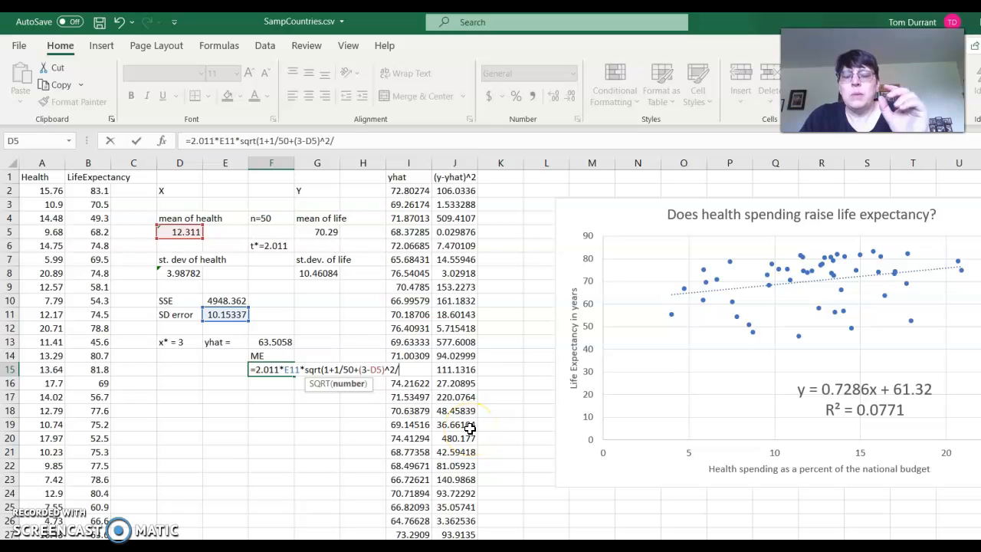
Complete the F15 formula with the denominator (49*D8^2), using the standard deviation of health, close the square root and enter it
{"action": "type", "text": "("}
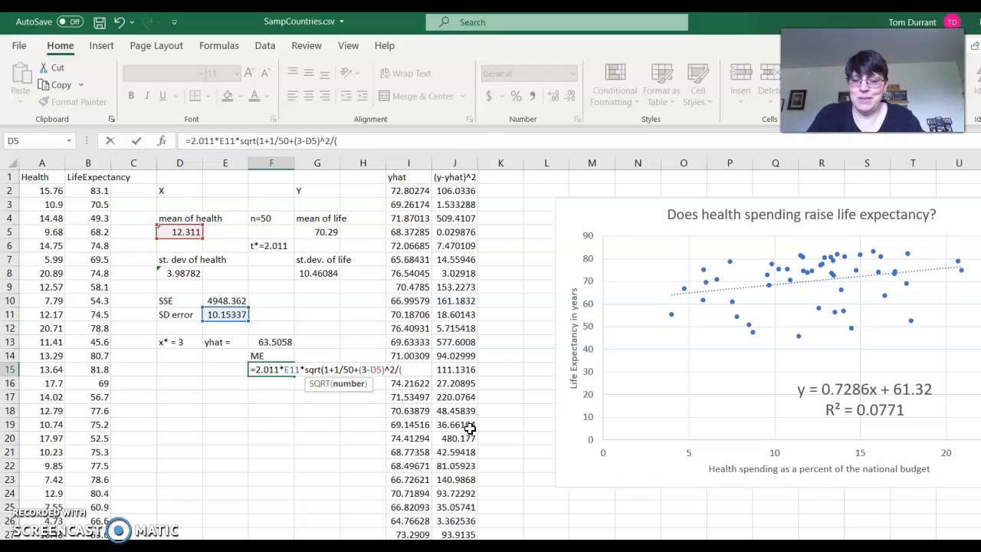
{"action": "type", "text": "49*"}
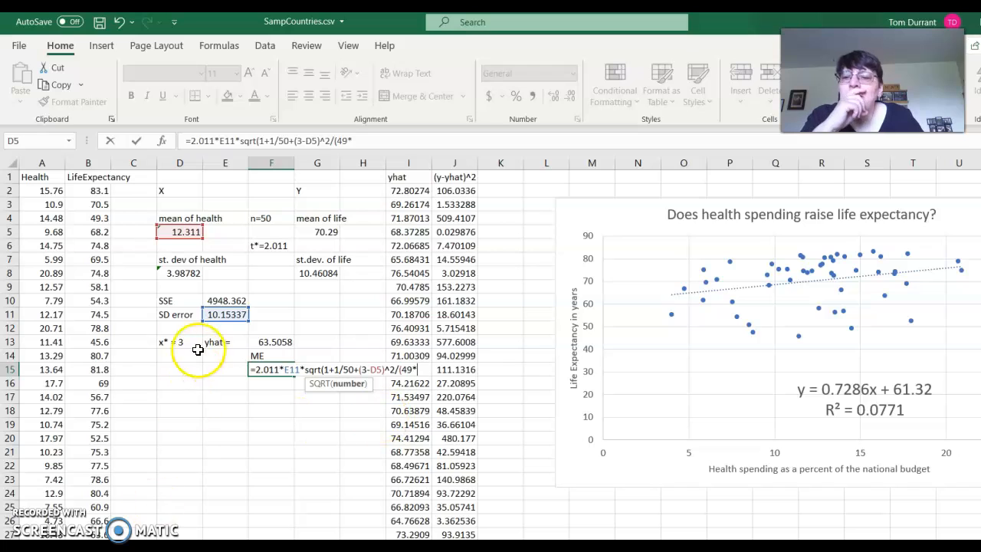
{"action": "left_click", "coordinate": [186, 274]}
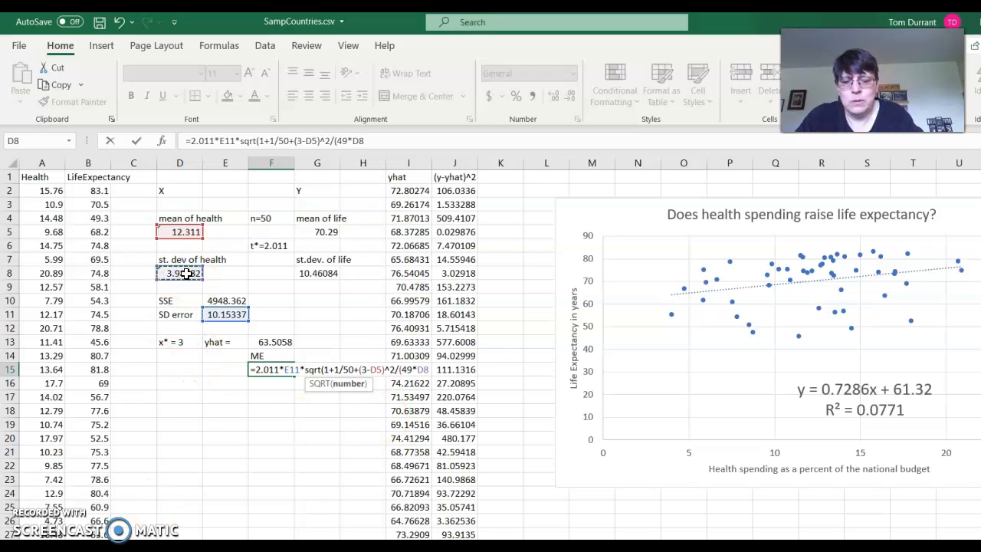
{"action": "type", "text": "^"}
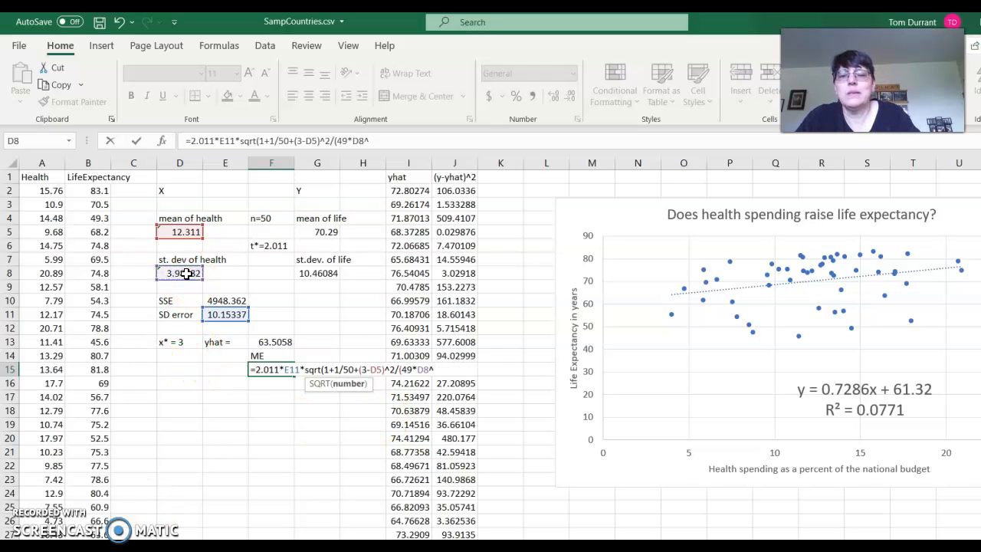
{"action": "type", "text": "2"}
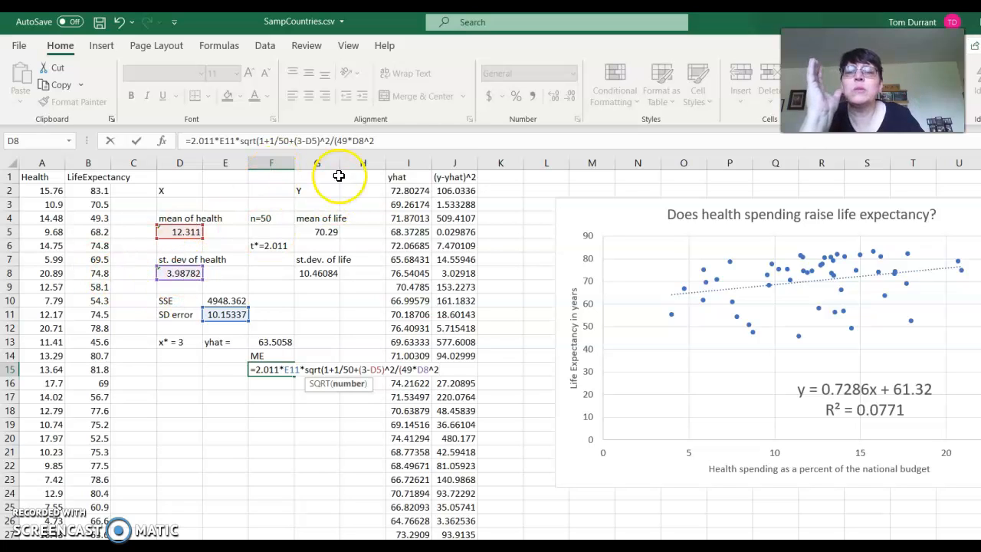
{"action": "left_click", "coordinate": [385, 144]}
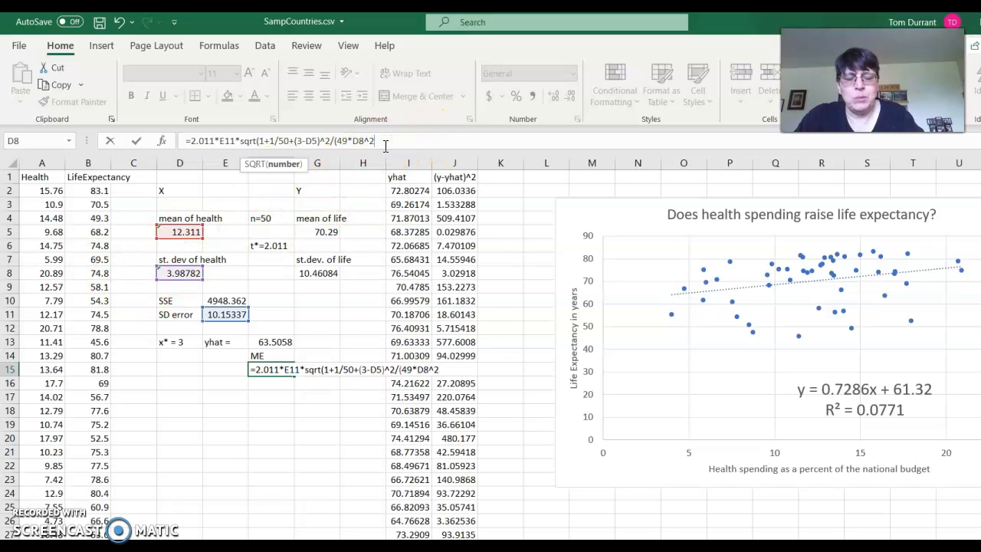
{"action": "type", "text": ")"}
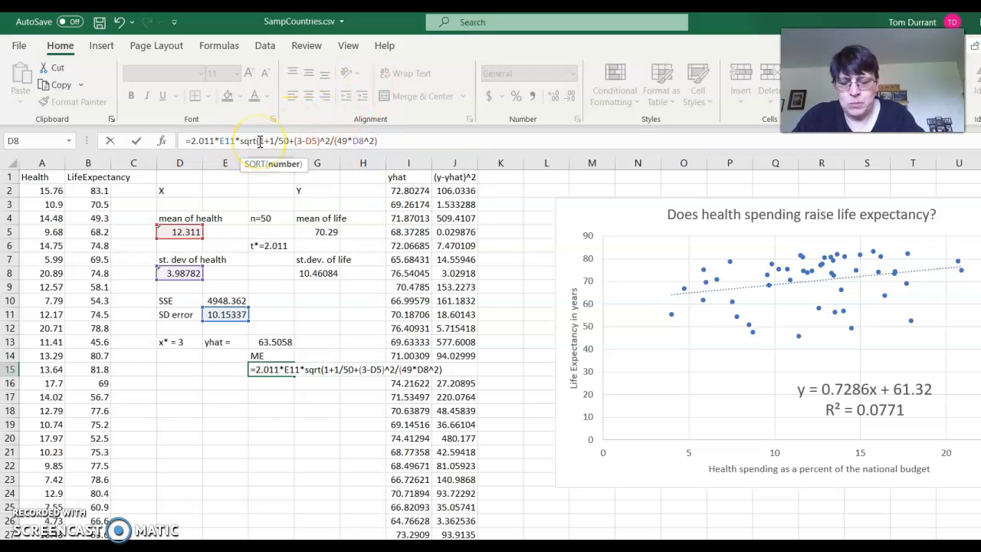
{"action": "type", "text": ")"}
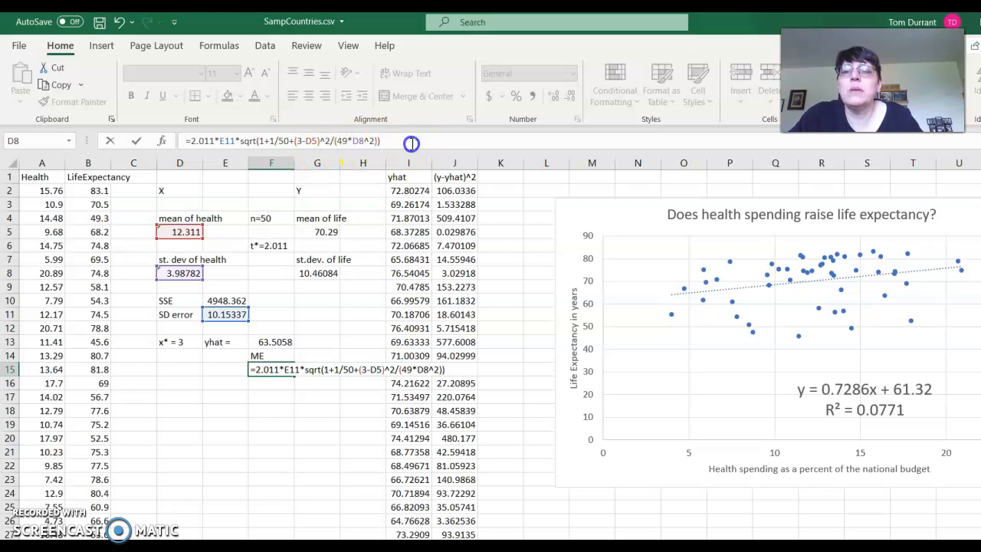
{"action": "key", "text": "Return"}
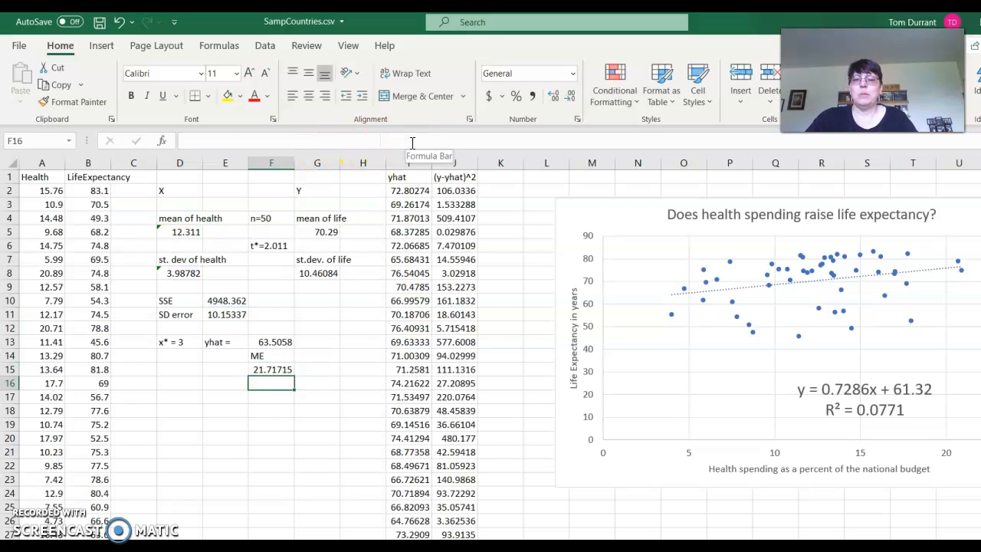
Calculate the interval's lower limit in E16 by subtracting the margin of error in F15 from the predicted value in F13
{"action": "left_click", "coordinate": [230, 383]}
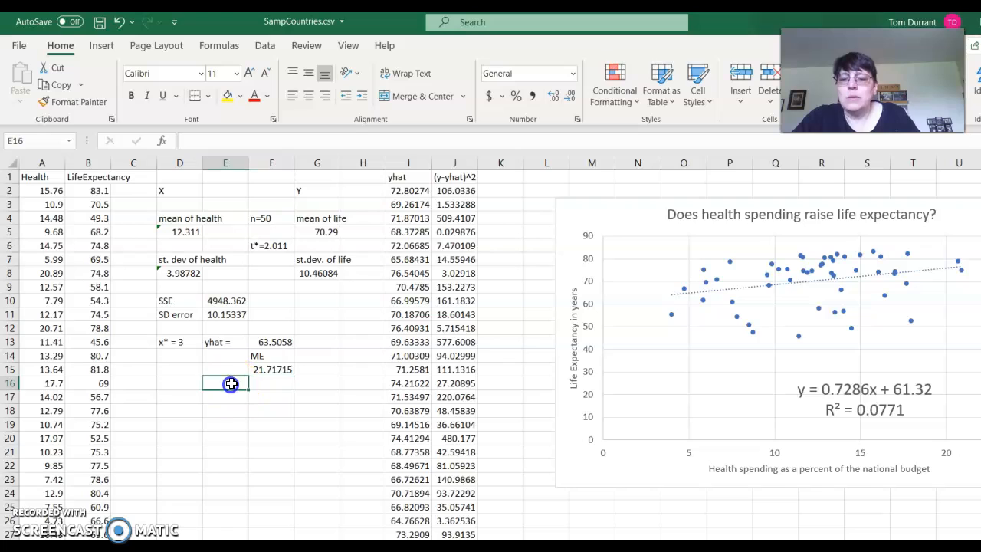
{"action": "type", "text": "="}
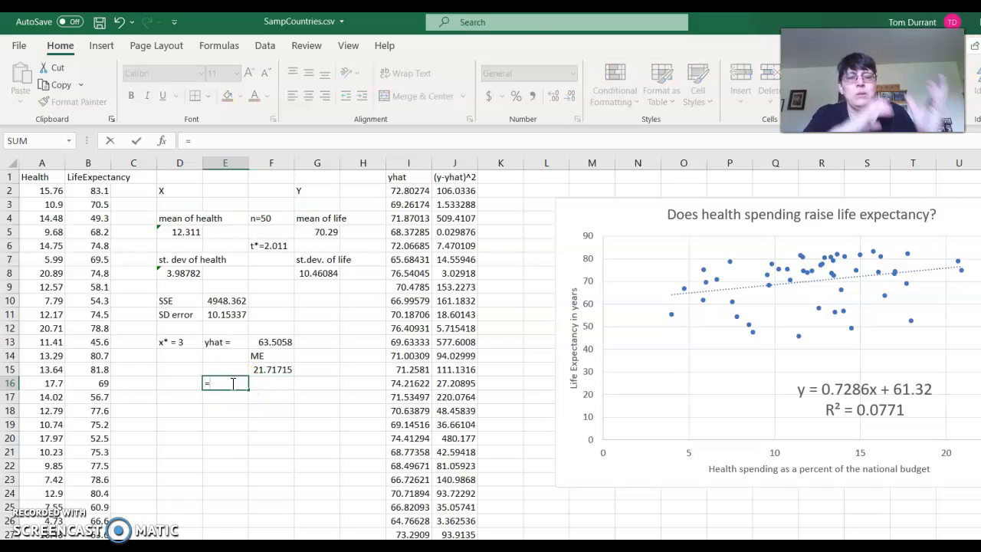
{"action": "left_click", "coordinate": [261, 342]}
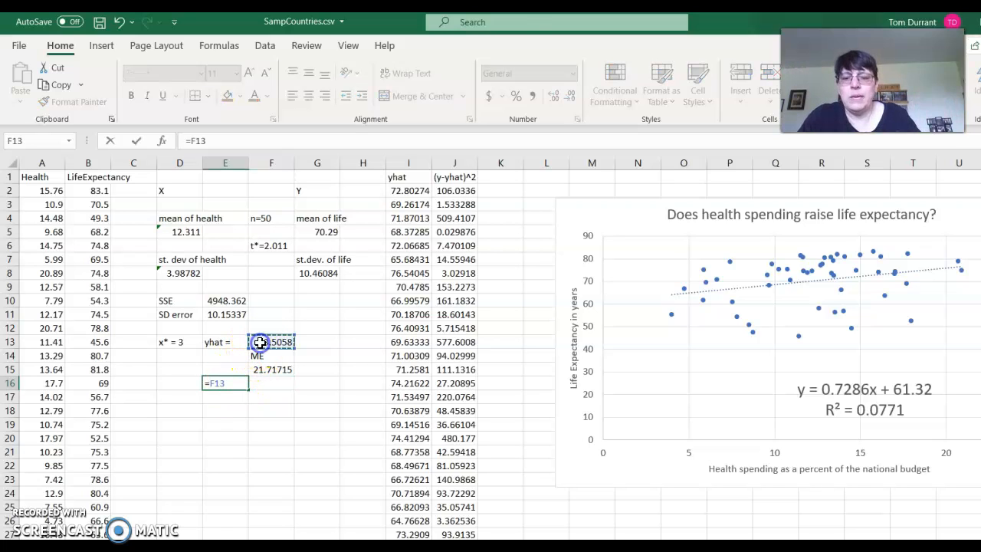
{"action": "type", "text": "-"}
{"action": "left_click", "coordinate": [254, 370]}
{"action": "key", "text": "Return"}
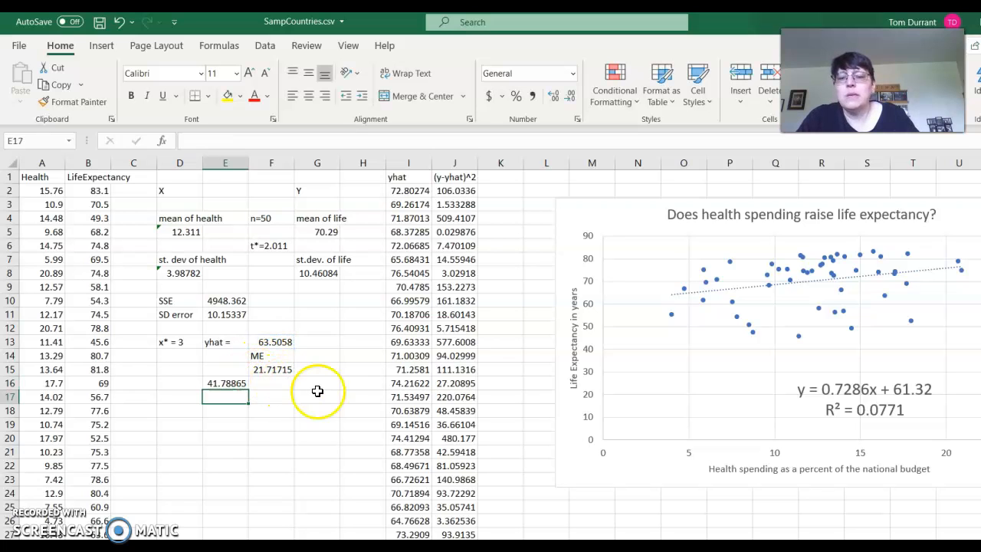
Calculate the interval's upper limit in G16 with the formula =F13+F15
{"action": "left_click", "coordinate": [316, 378]}
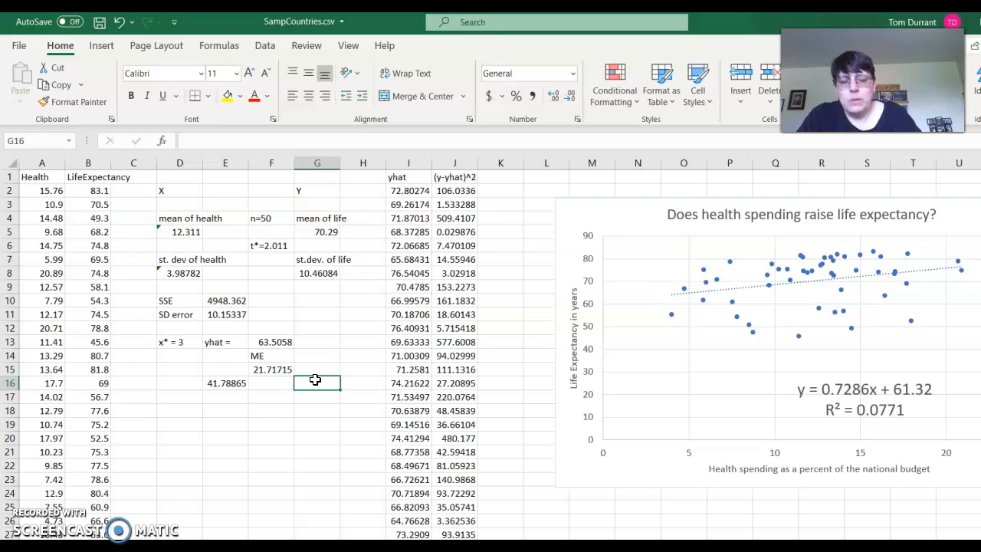
{"action": "type", "text": "="}
{"action": "left_click", "coordinate": [283, 341]}
{"action": "type", "text": "+"}
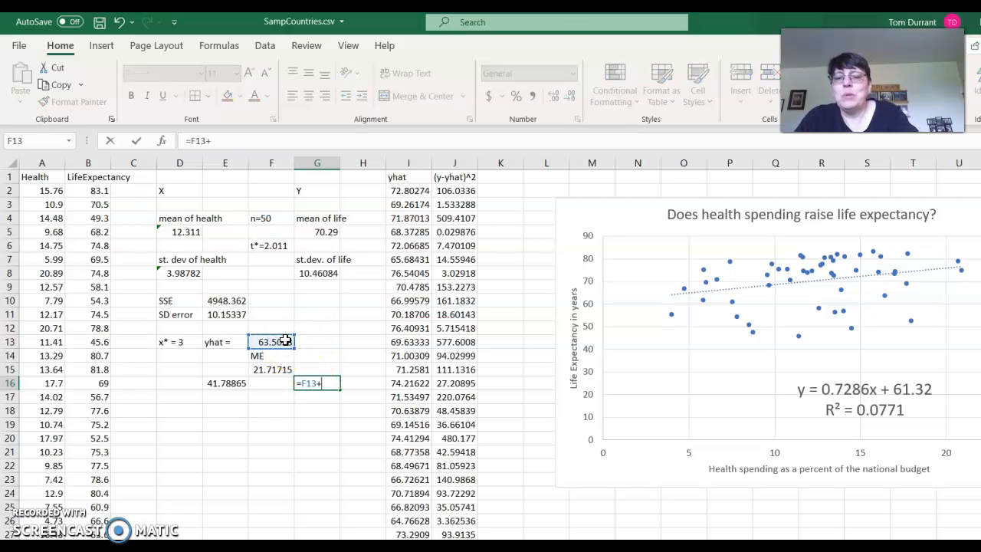
{"action": "left_click", "coordinate": [270, 369]}
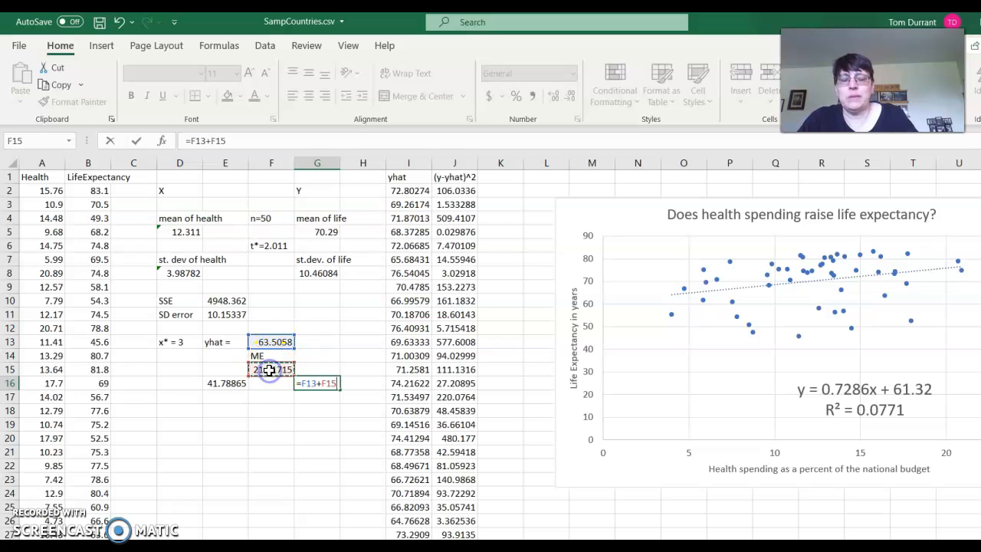
{"action": "key", "text": "Return"}
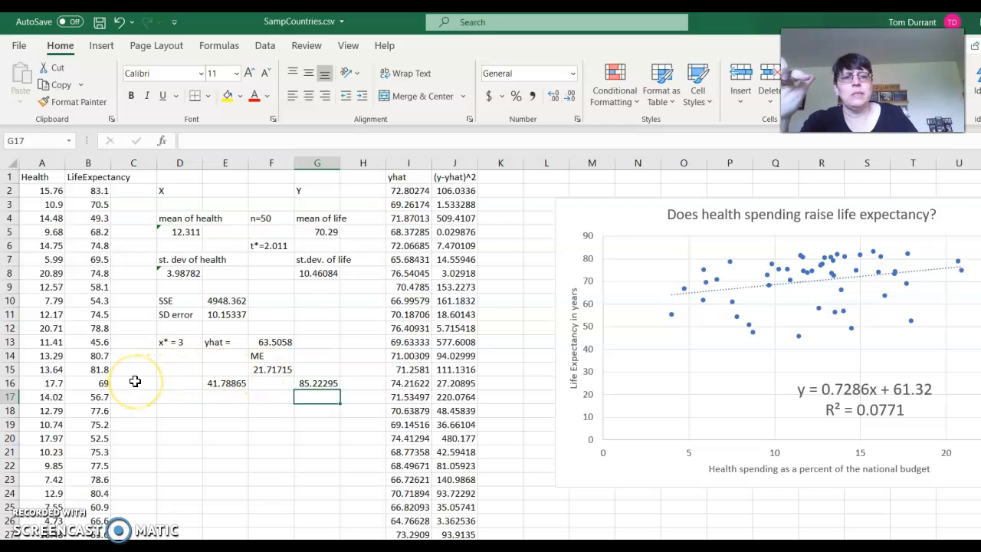
Set the health spending value in A52, below the data, to 25
{"action": "scroll", "coordinate": [135, 381], "scroll_direction": "down", "scroll_amount": 13}
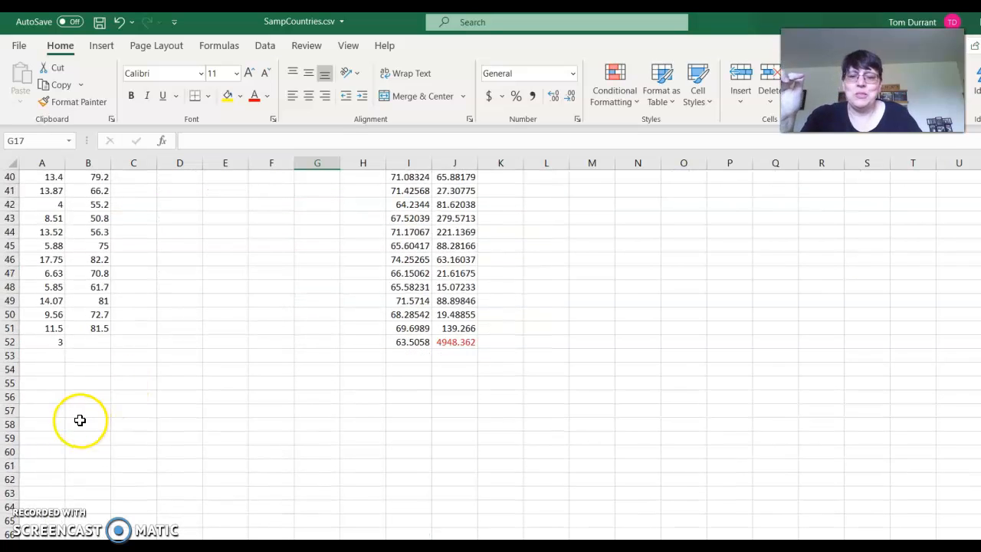
{"action": "left_click", "coordinate": [46, 342]}
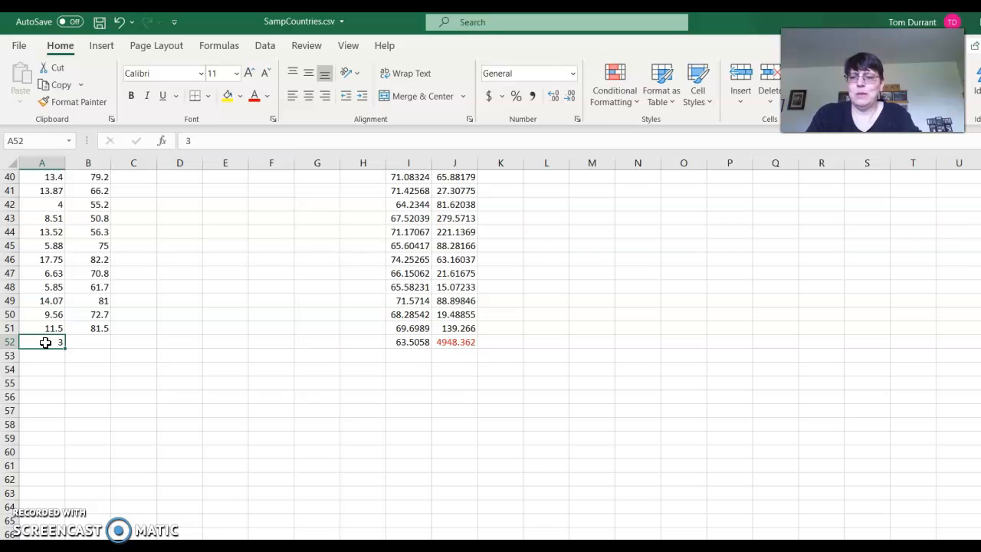
{"action": "type", "text": "25"}
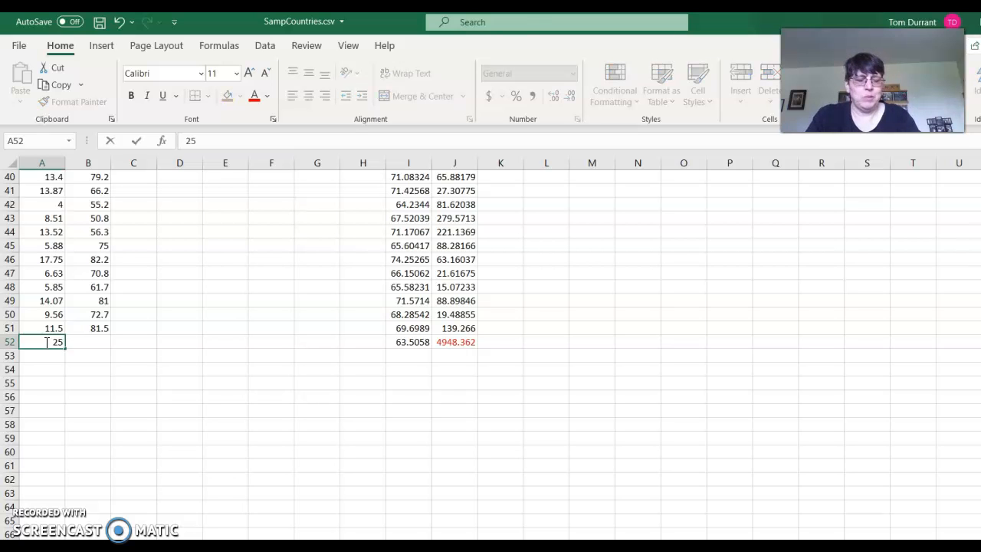
{"action": "key", "text": "Return"}
{"action": "scroll", "coordinate": [44, 341], "scroll_direction": "down", "scroll_amount": 1}
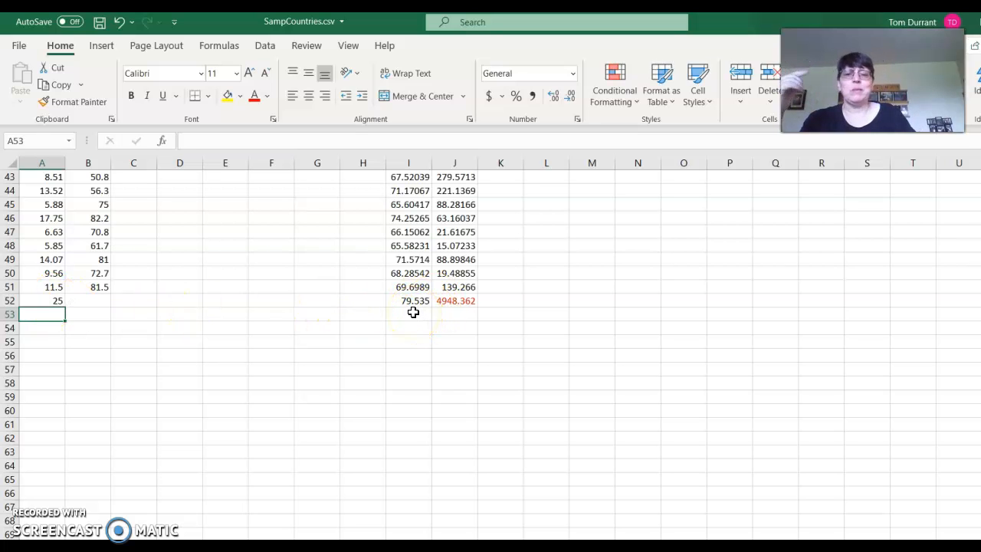
Replace the health spending value in the margin of error formula in F15 with 25, so its squared term reads (25-D5)^2
{"action": "scroll", "coordinate": [170, 401], "scroll_direction": "up", "scroll_amount": 1}
{"action": "scroll", "coordinate": [169, 402], "scroll_direction": "up", "scroll_amount": 13}
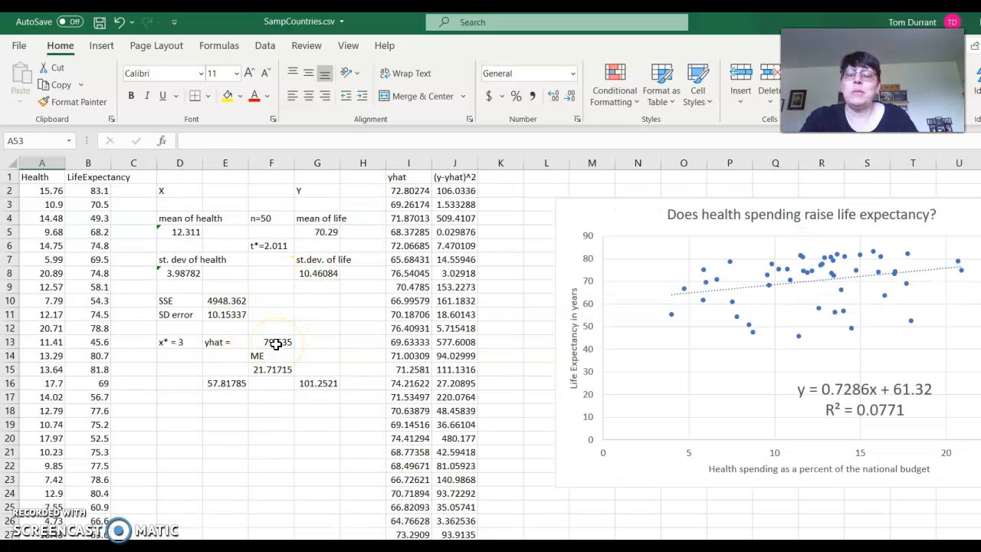
{"action": "left_click", "coordinate": [268, 369]}
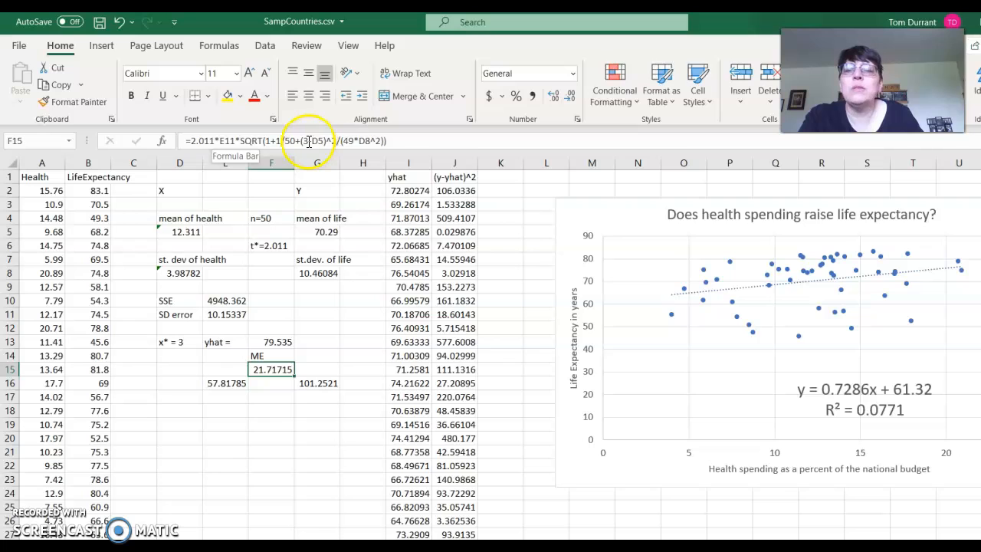
{"action": "left_click", "coordinate": [305, 141]}
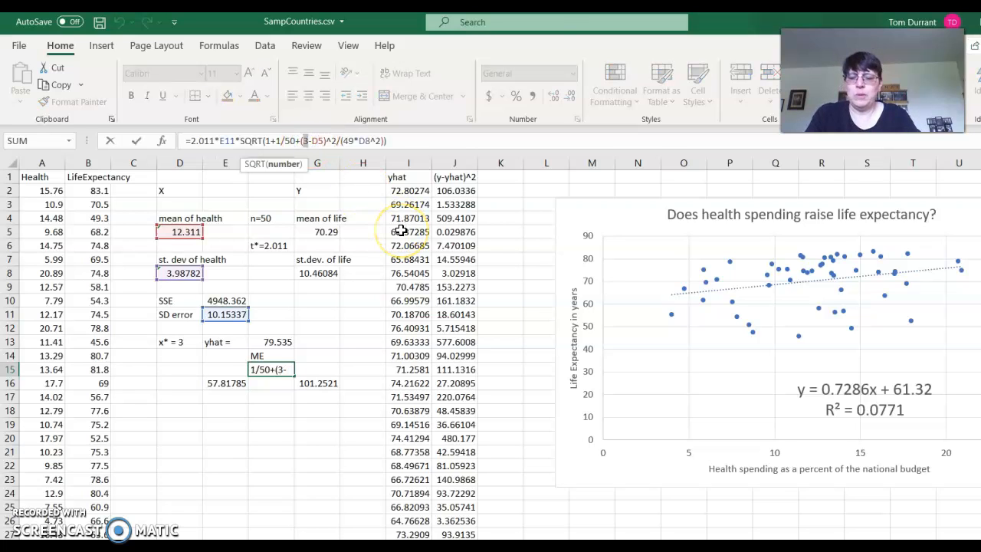
{"action": "type", "text": "25"}
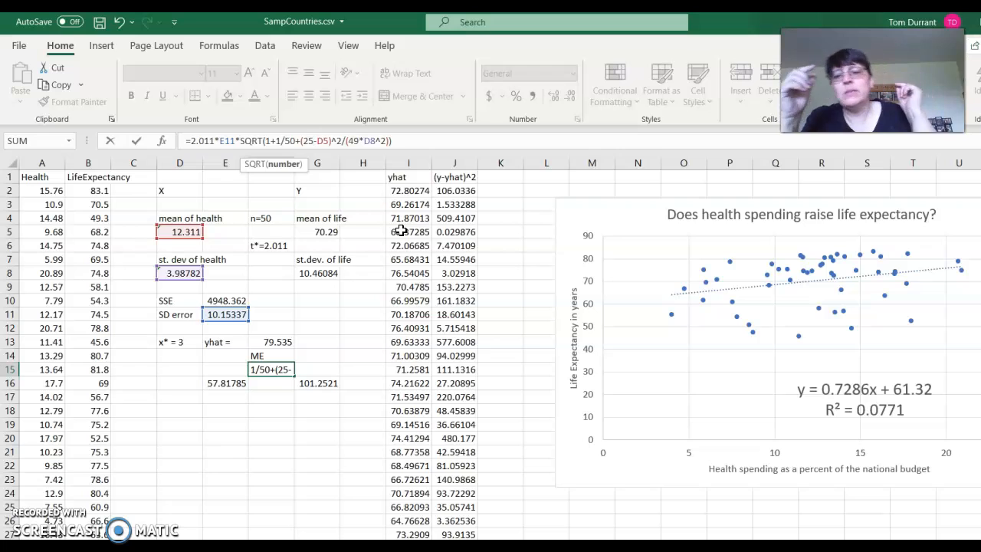
{"action": "key", "text": "Return"}
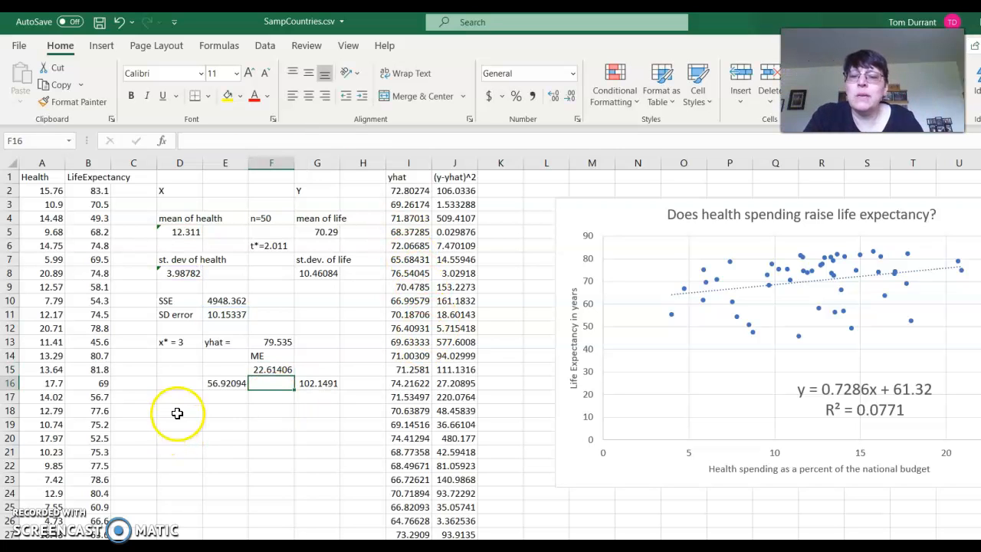
Change the x* label in D13 to read "x* =25"
{"action": "left_click", "coordinate": [181, 348]}
{"action": "left_click", "coordinate": [229, 140]}
{"action": "left_click_drag", "start_coordinate": [224, 141], "coordinate": [203, 143]}
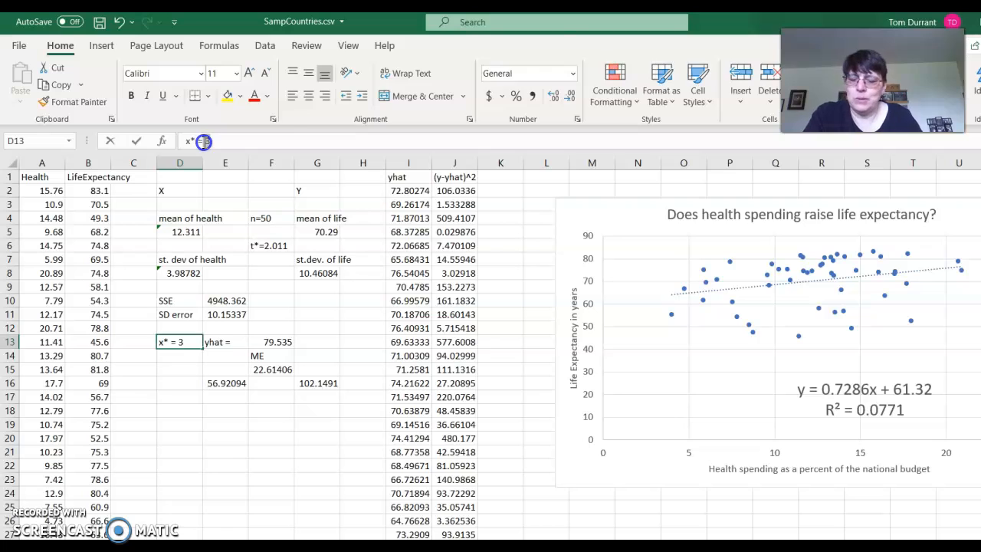
{"action": "type", "text": "25"}
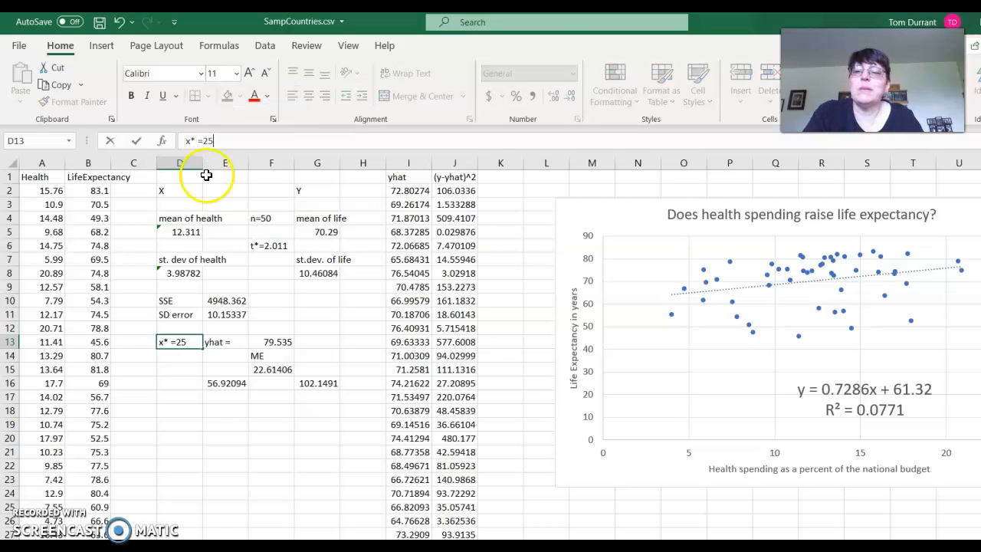
{"action": "left_click", "coordinate": [226, 452]}
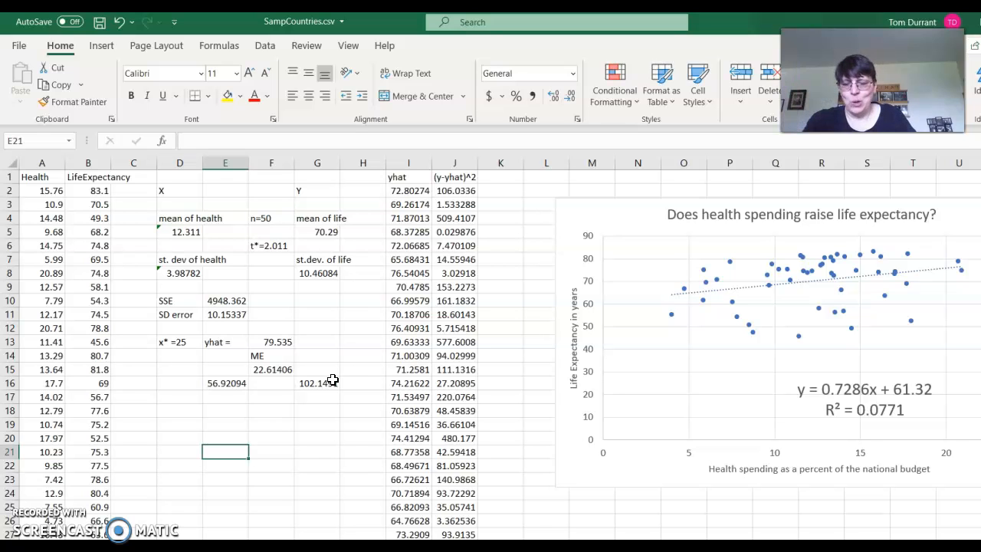
{"action": "mouse_move", "coordinate": [366, 546]}
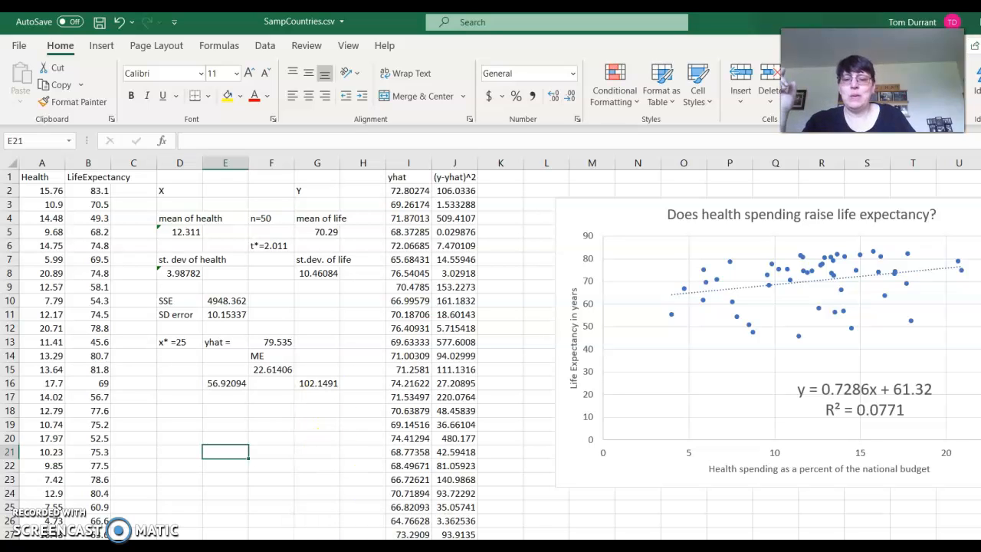